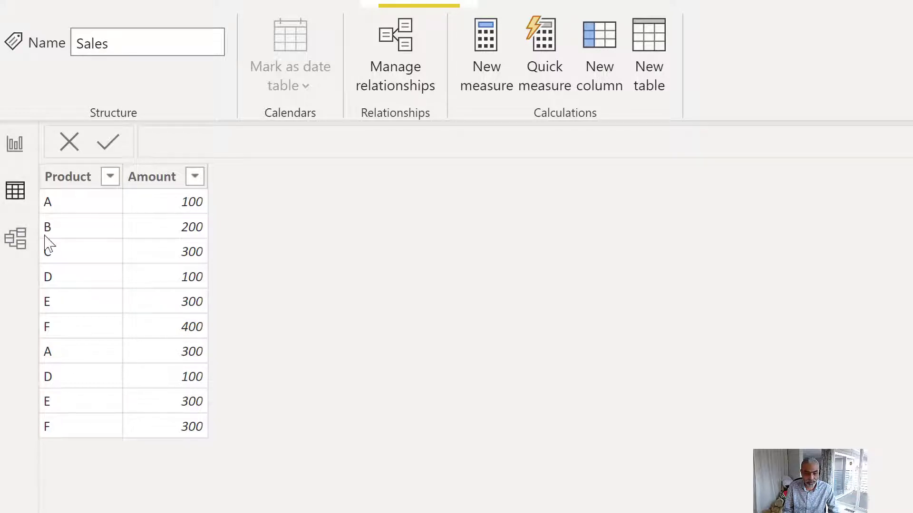
In the report's table visual, replace the existing Product field with the Product field from the Product table.
left_click(16, 145)
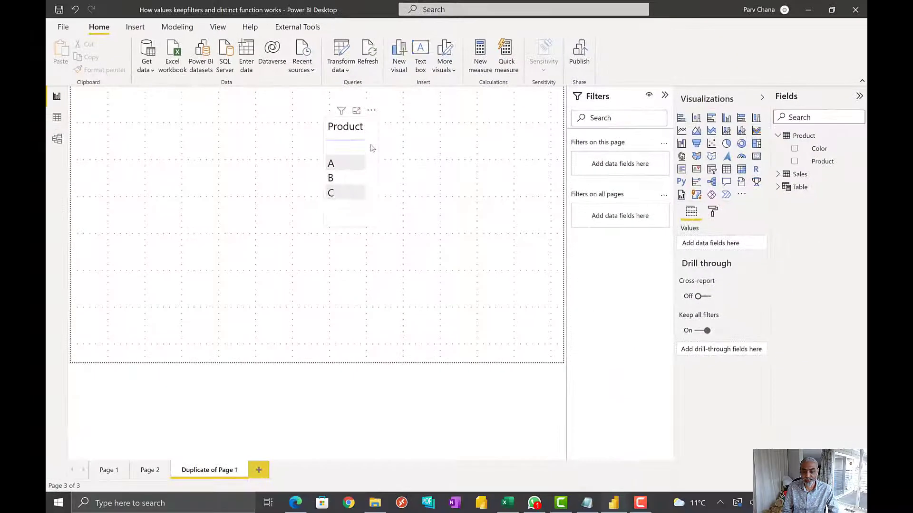
left_click(372, 148)
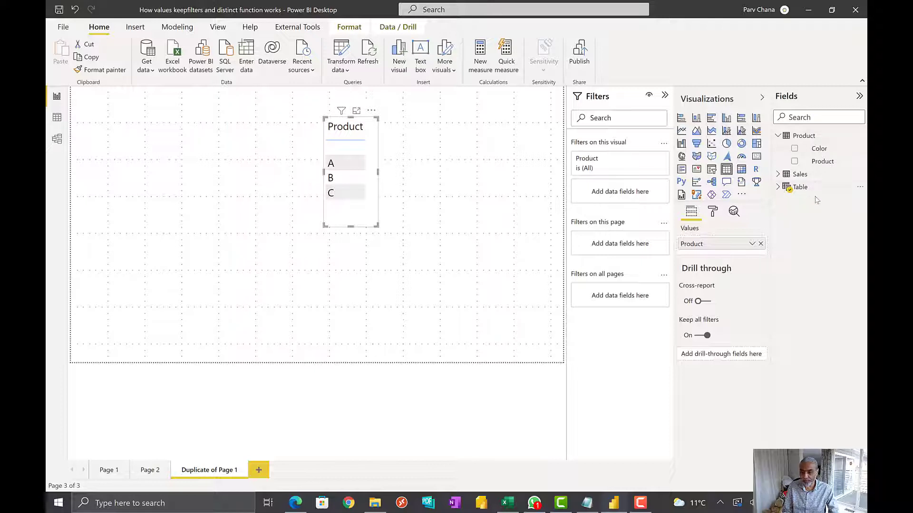
left_click_drag(821, 166, 760, 257)
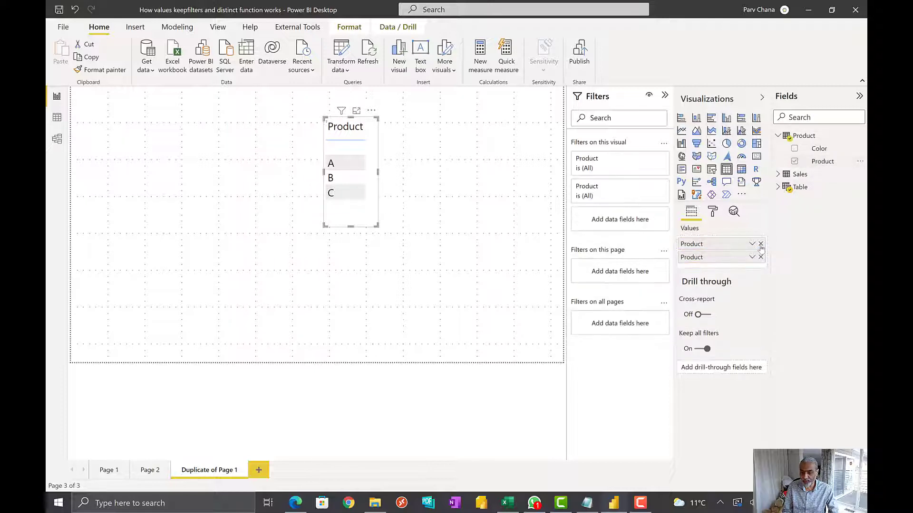
left_click(761, 243)
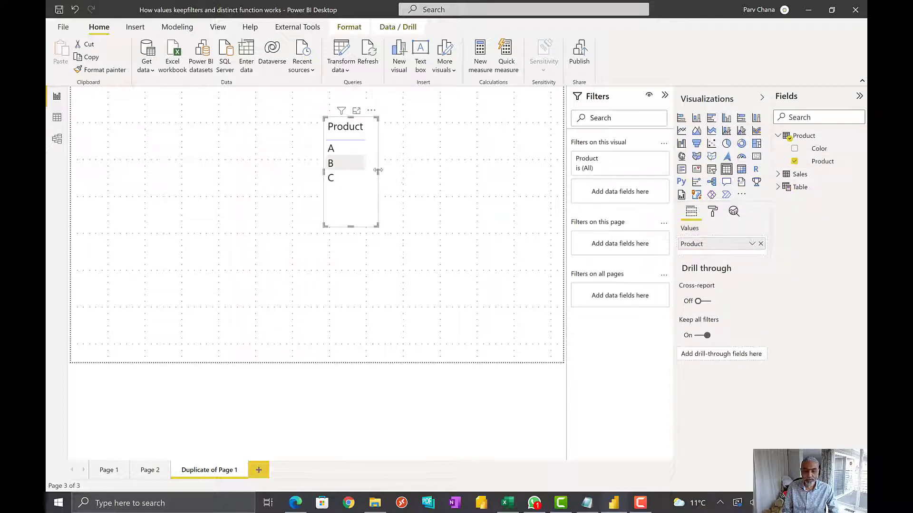
Widen the Product table visual and move it slightly across the report page.
left_click_drag(424, 174, 422, 172)
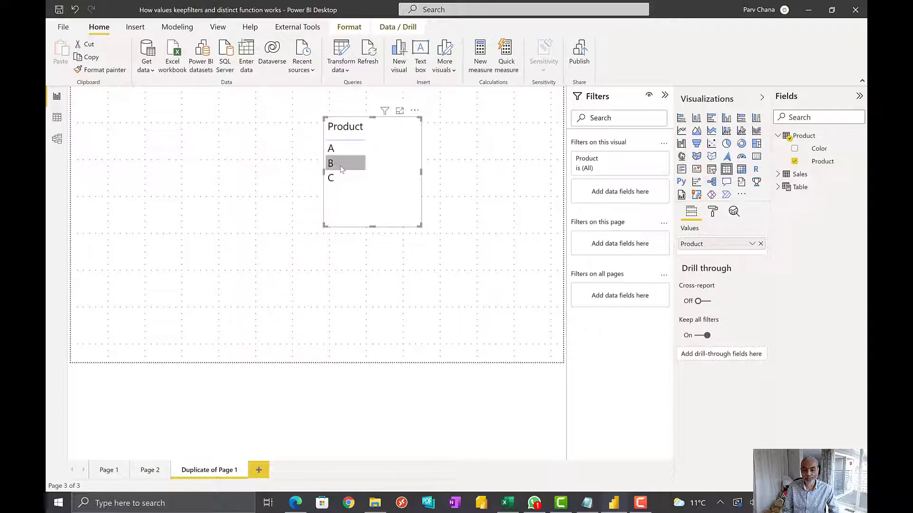
left_click(342, 163)
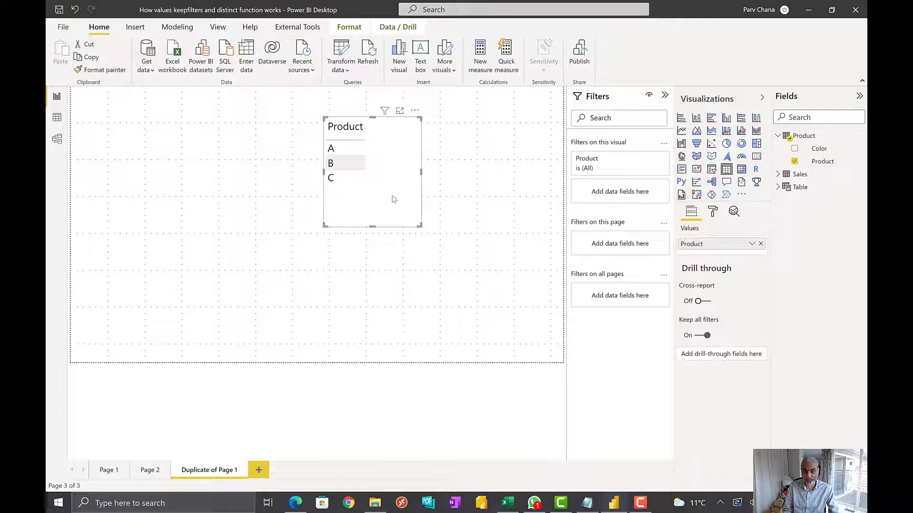
left_click_drag(422, 202, 459, 209)
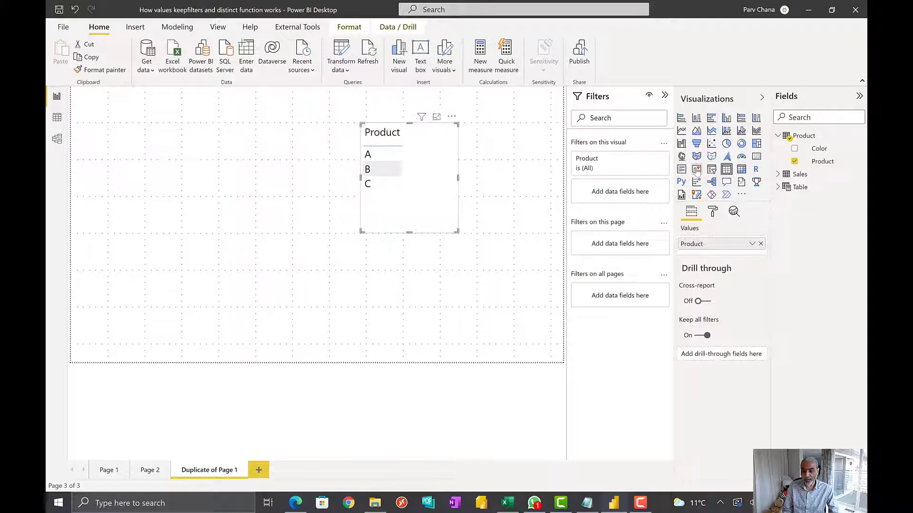
Convert the Product table visual to a slicer and use it to filter a new Sales Product and Amount table by (Blank).
left_click(709, 170)
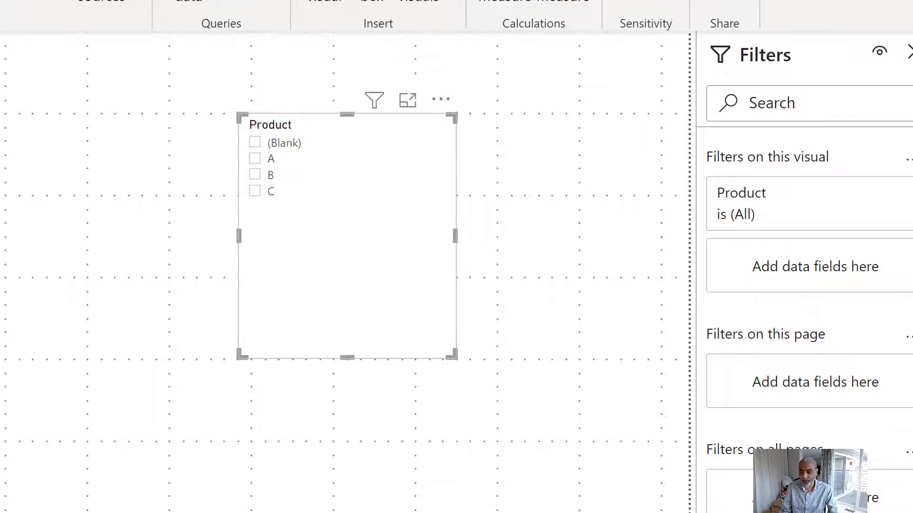
left_click_drag(817, 228, 98, 207)
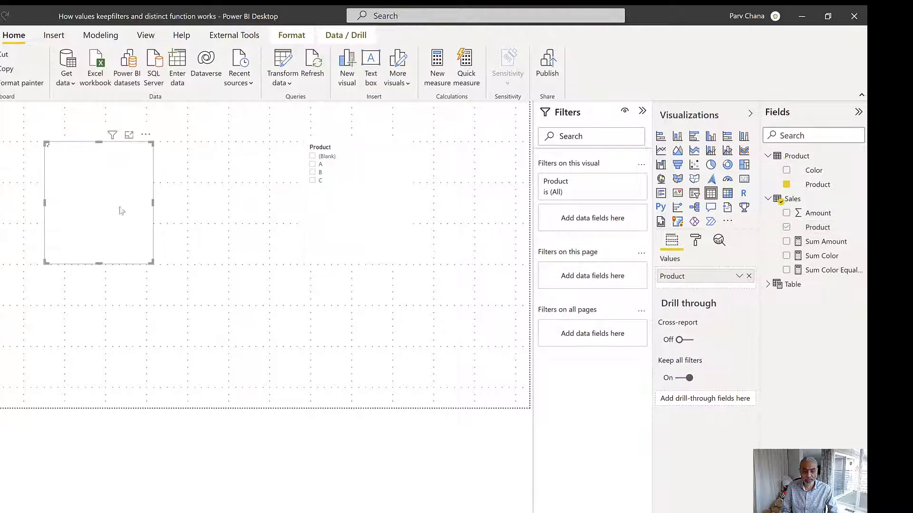
left_click_drag(803, 216, 116, 216)
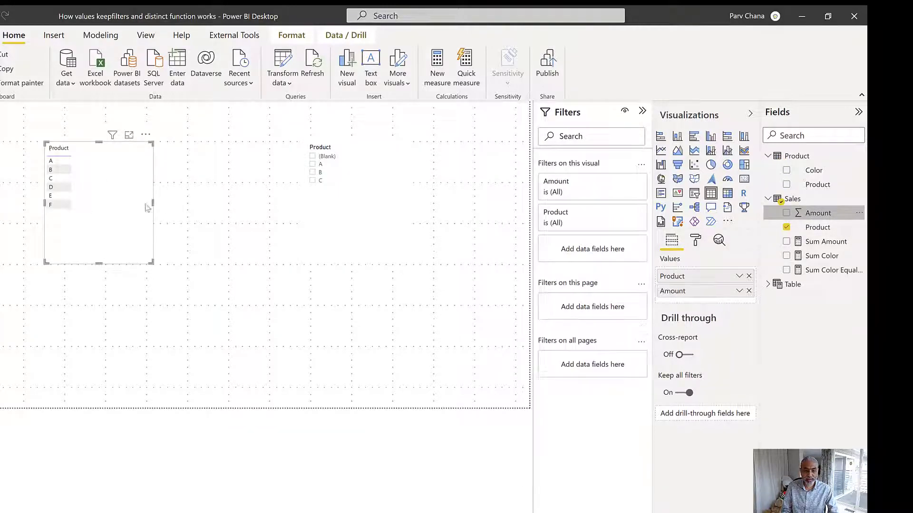
left_click(323, 158)
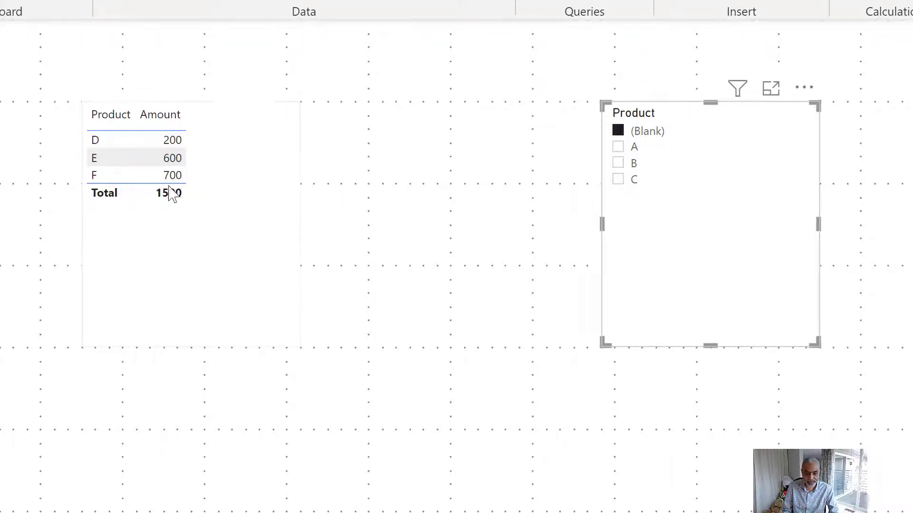
Remove the Sales Product and Amount visual and change the Product slicer back to a table visual.
left_click(285, 88)
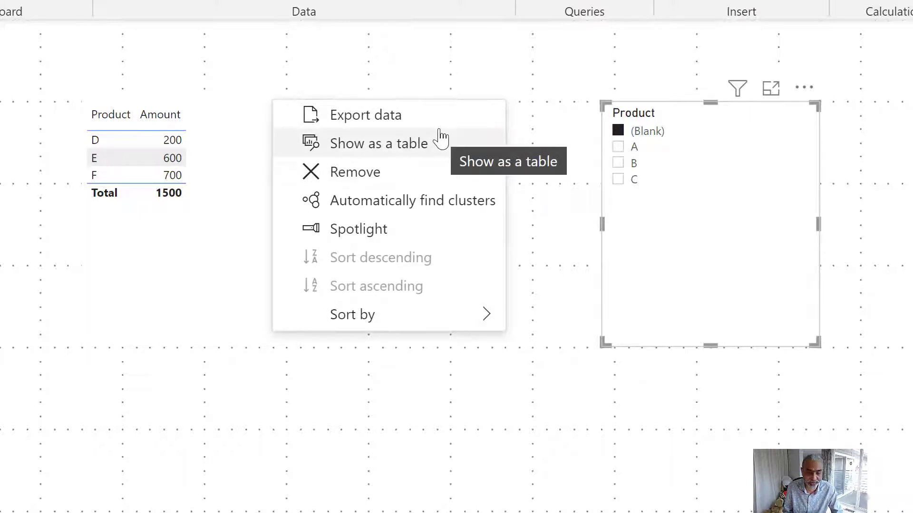
left_click(357, 180)
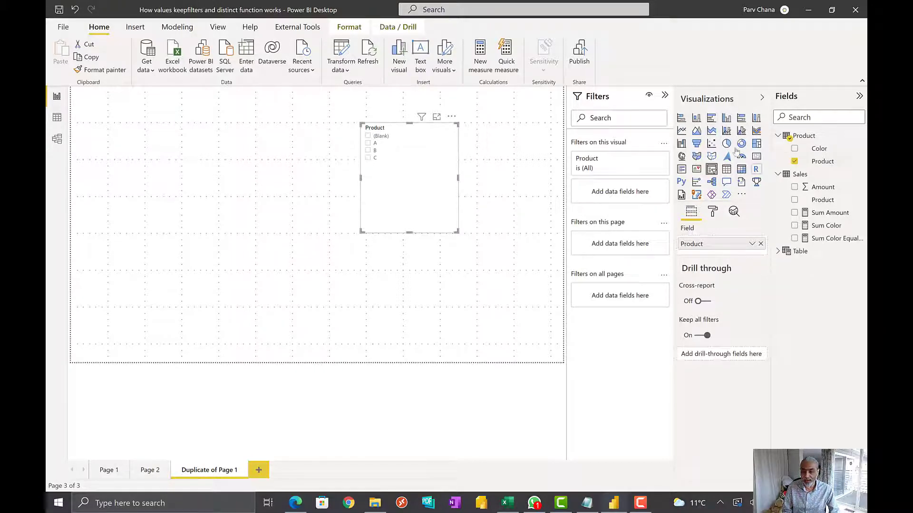
left_click(726, 169)
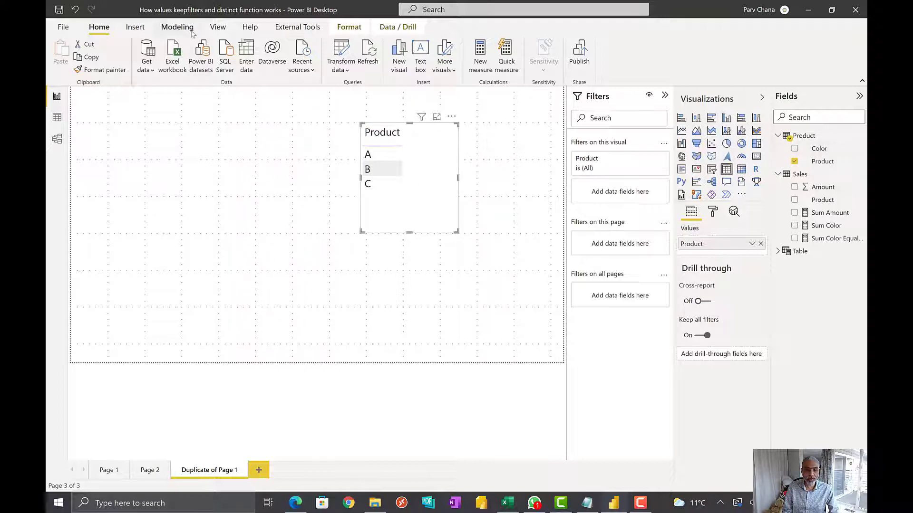
Create a calculated table with the formula Values Table = VALUES ('Product'[Product] ).
left_click(177, 27)
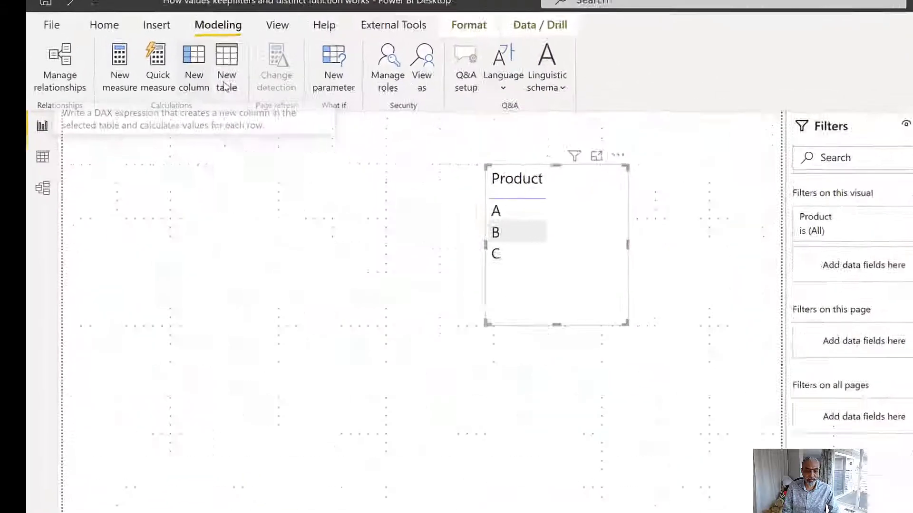
left_click(299, 114)
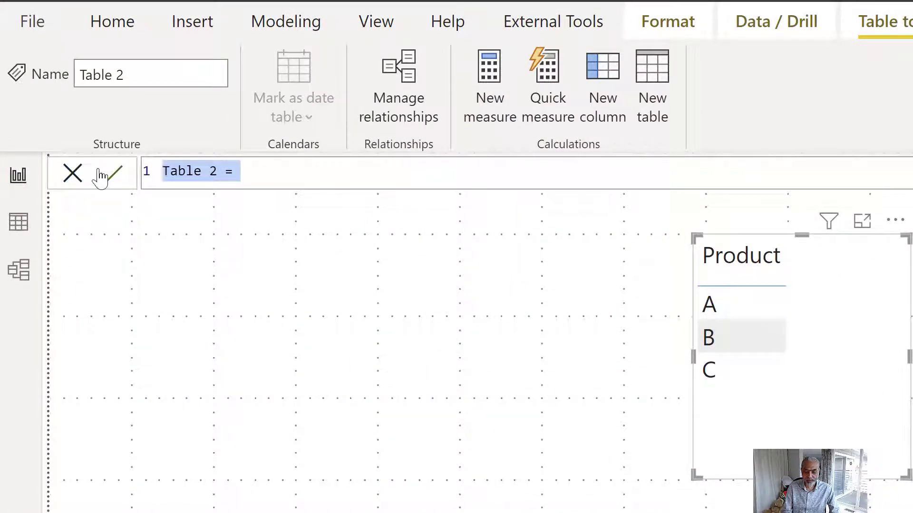
type("Values Table =")
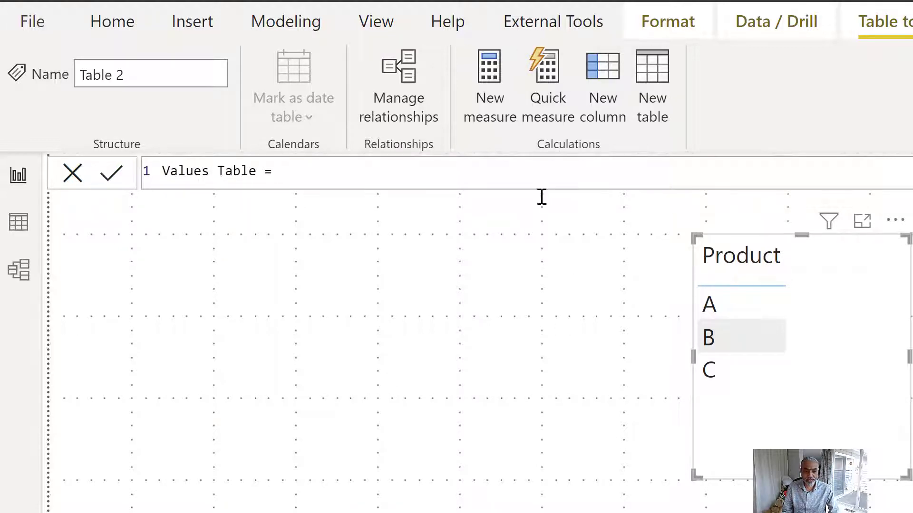
scroll(550, 180, "up", 2, "ctrl")
type("VALU")
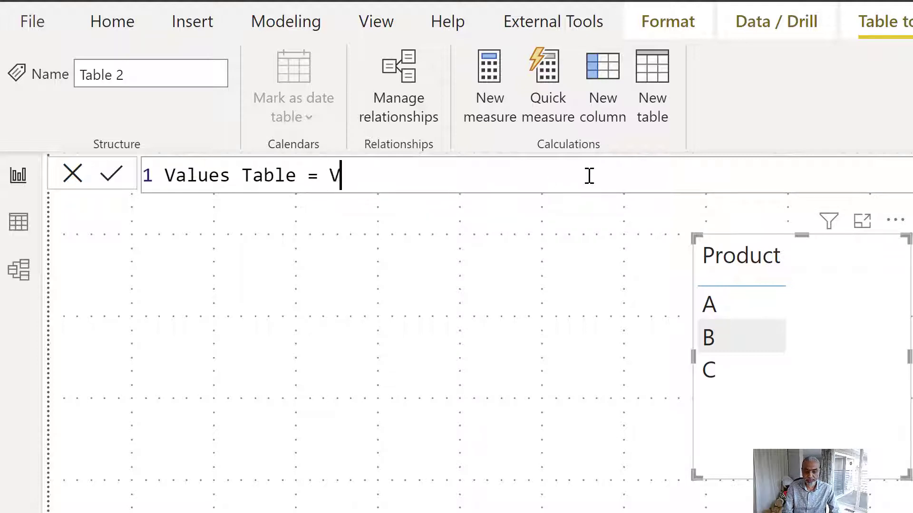
key("Tab")
type("(")
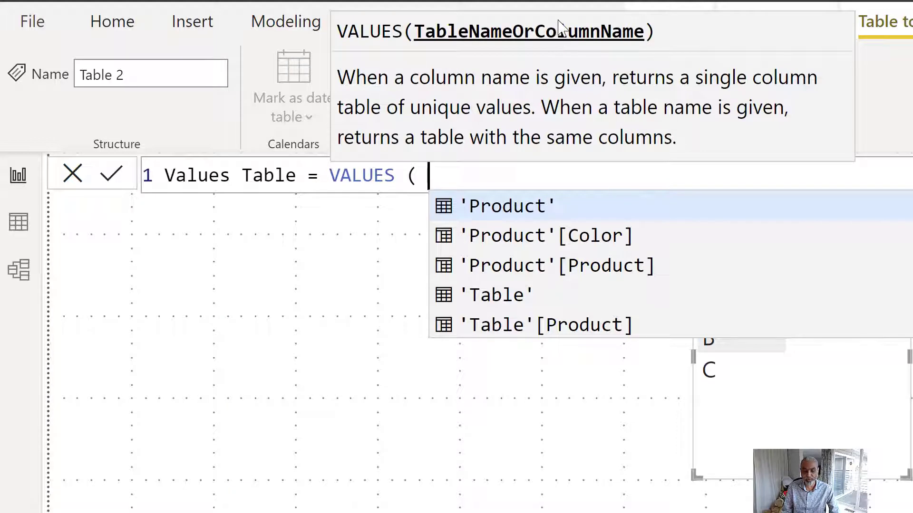
key("Down")
key("Down")
key("Tab")
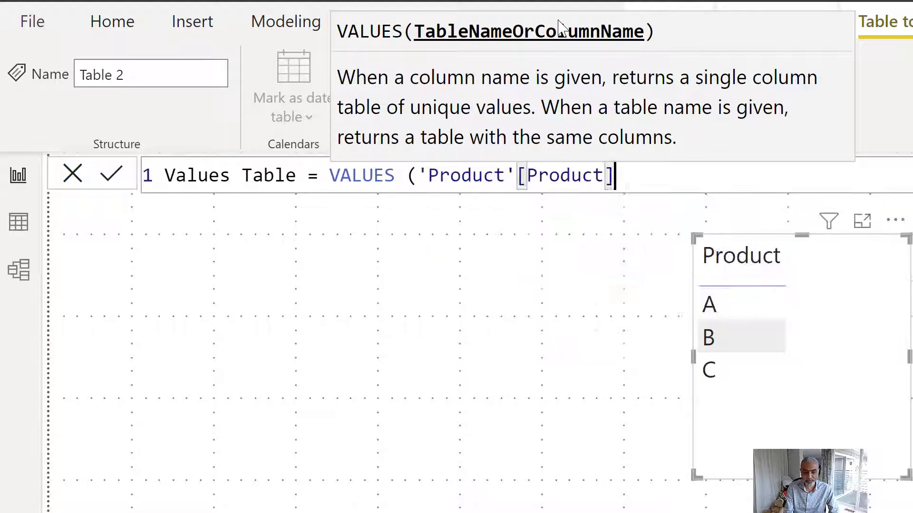
type(")")
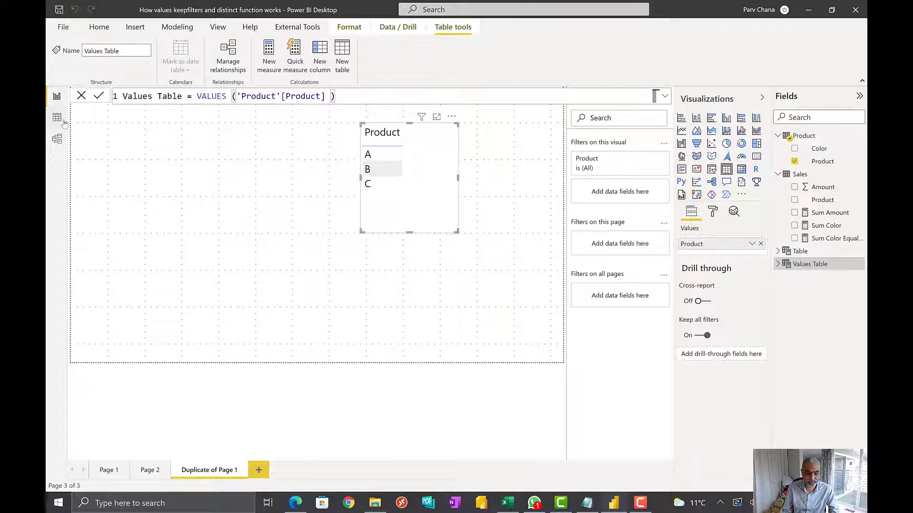
Examine the rows of Values Table in the data view, including any blank row.
left_click(57, 118)
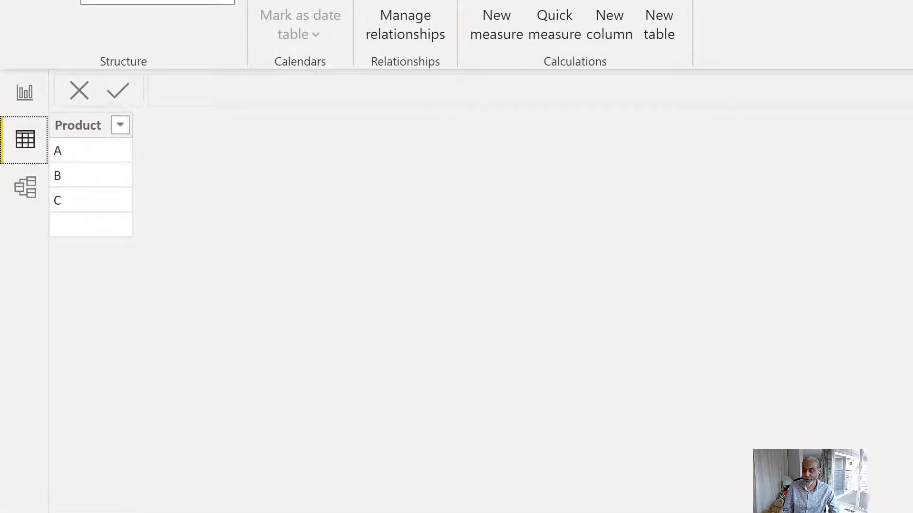
left_click(83, 145)
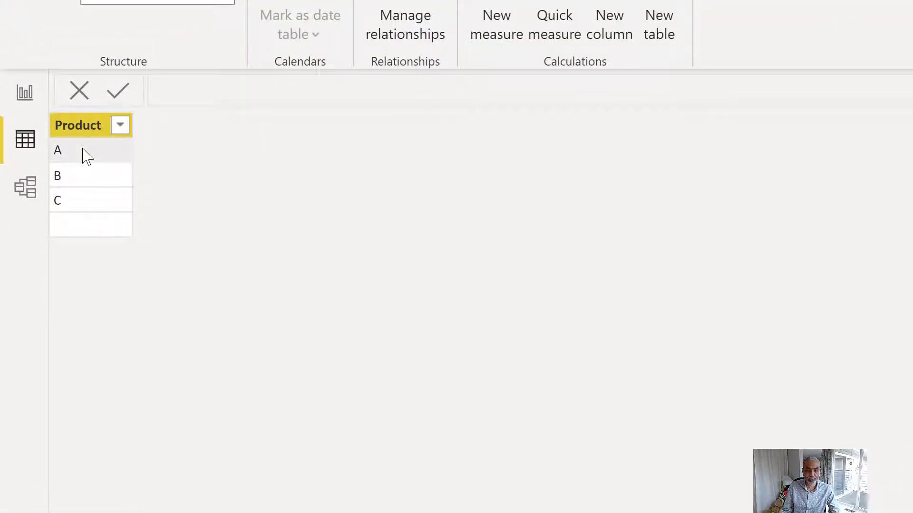
left_click(84, 205)
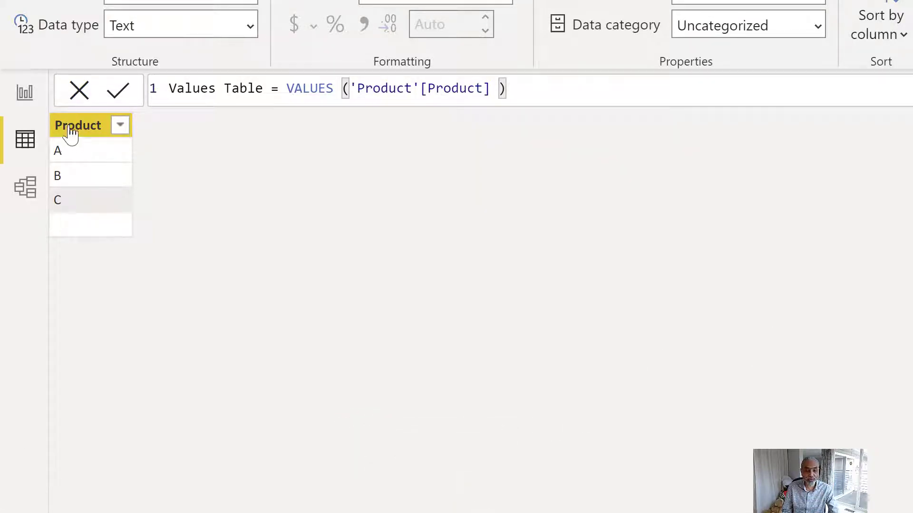
Change the Values Table formula to VALUES ( Sales[Product] ) and show its rows in the data view.
left_click(27, 92)
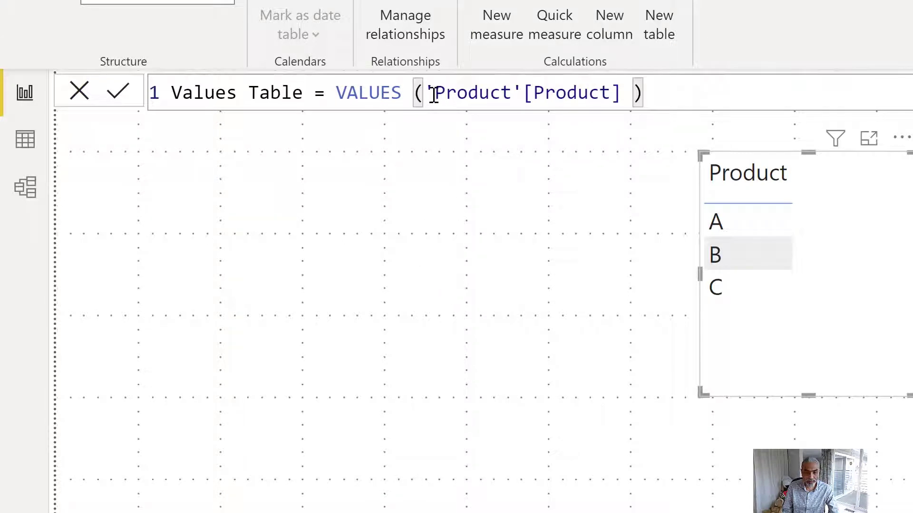
left_click_drag(422, 92, 803, 95)
key("BackSpace")
type("Sales")
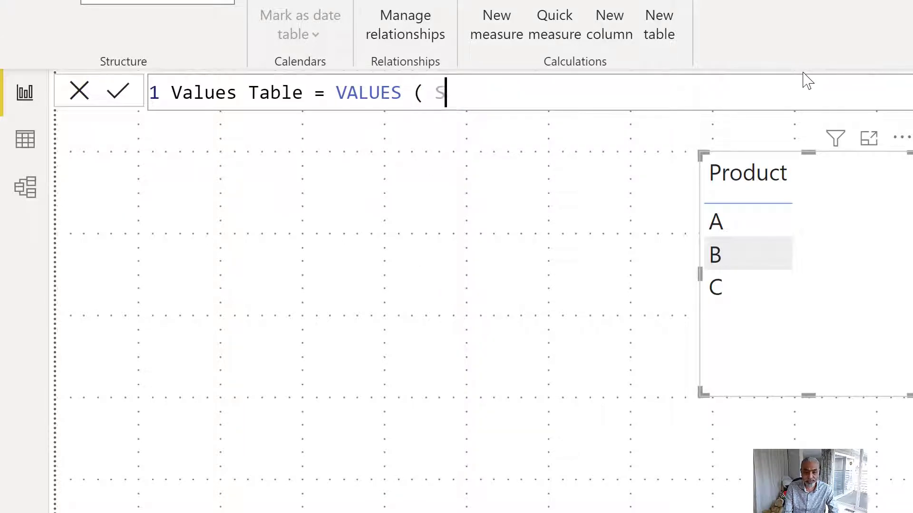
key("Down")
key("Down")
key("Tab")
type(")")
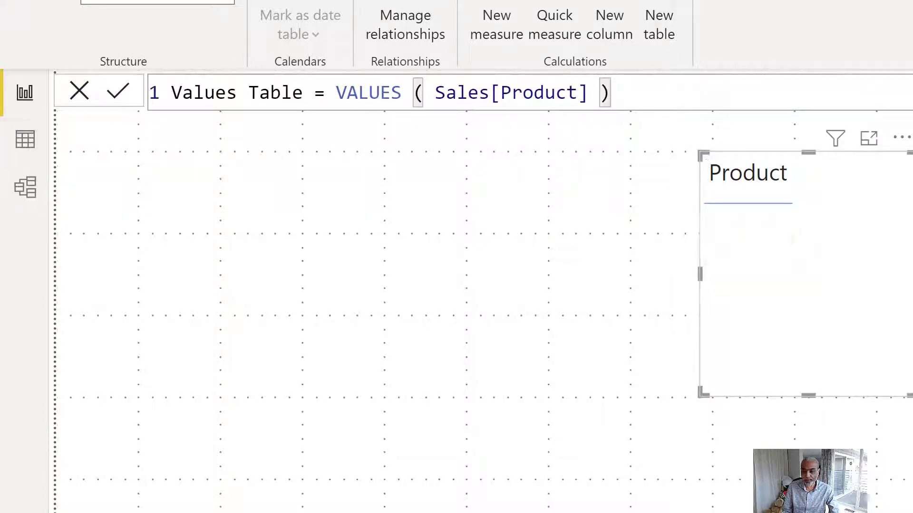
left_click(26, 140)
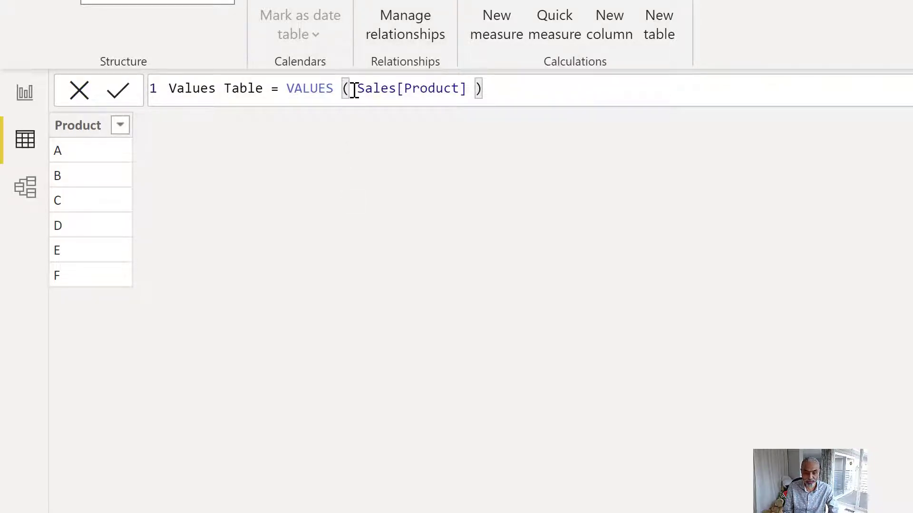
Replace the Values Table expression with DISTINCT ('Product'[Product] ).
left_click_drag(354, 90, 577, 96)
key("Delete")
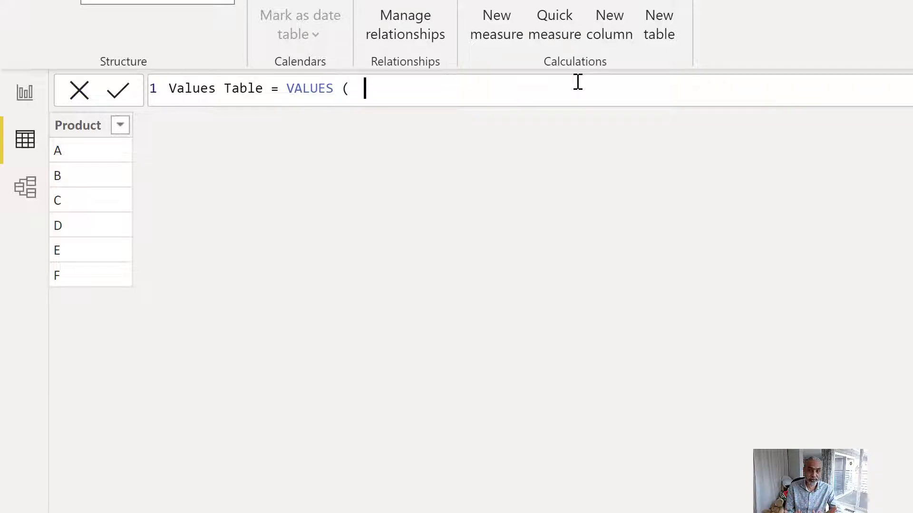
key("BackSpace")
key("BackSpace")
key("BackSpace")
key("BackSpace")
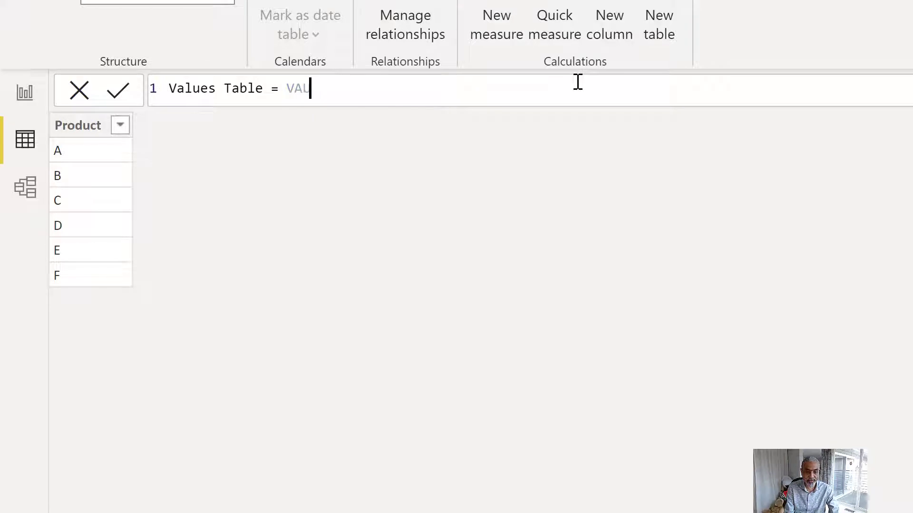
type("DIS")
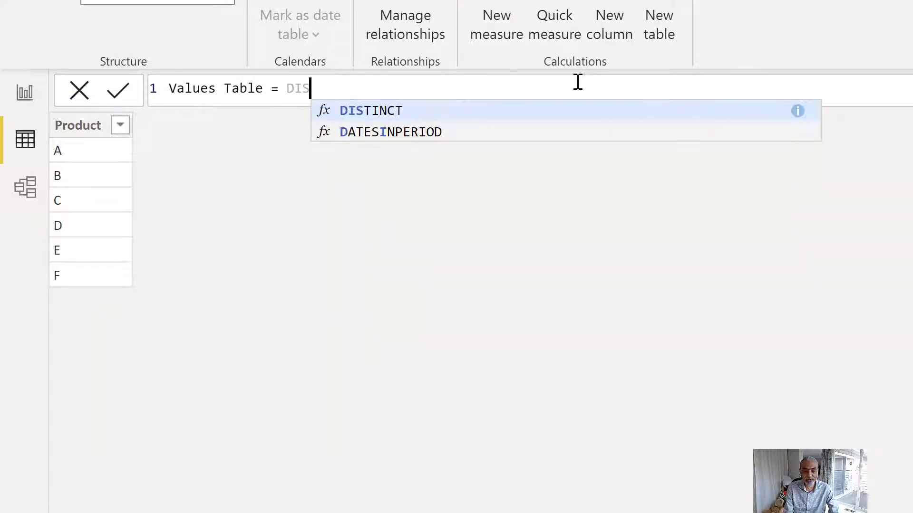
type("TINCT (")
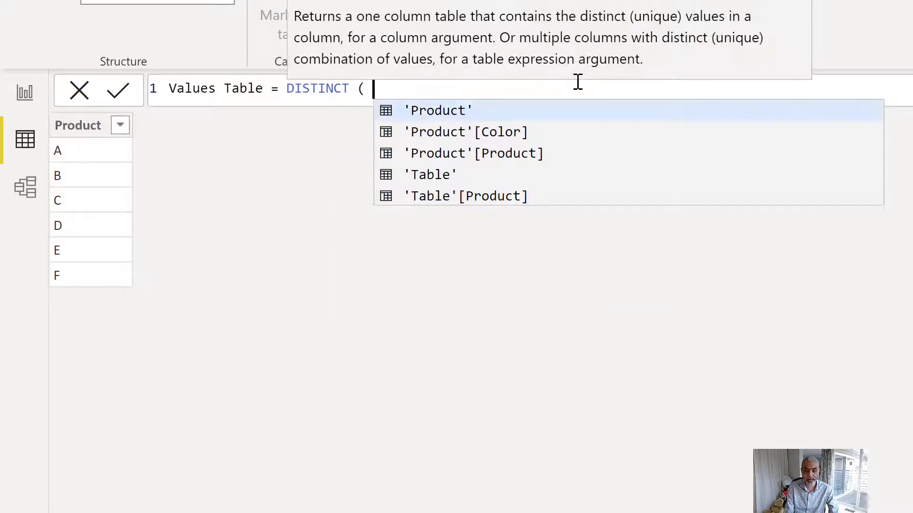
key("Down")
key("Down")
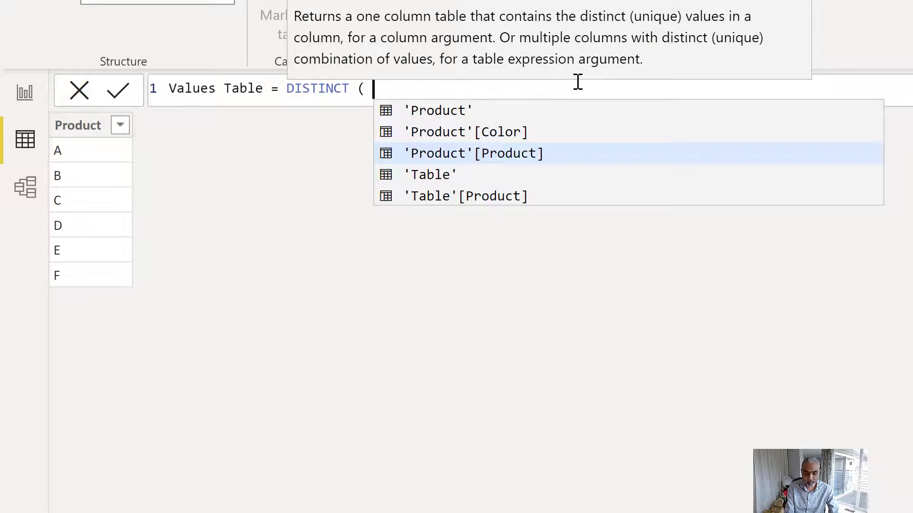
key("Tab")
type(")")
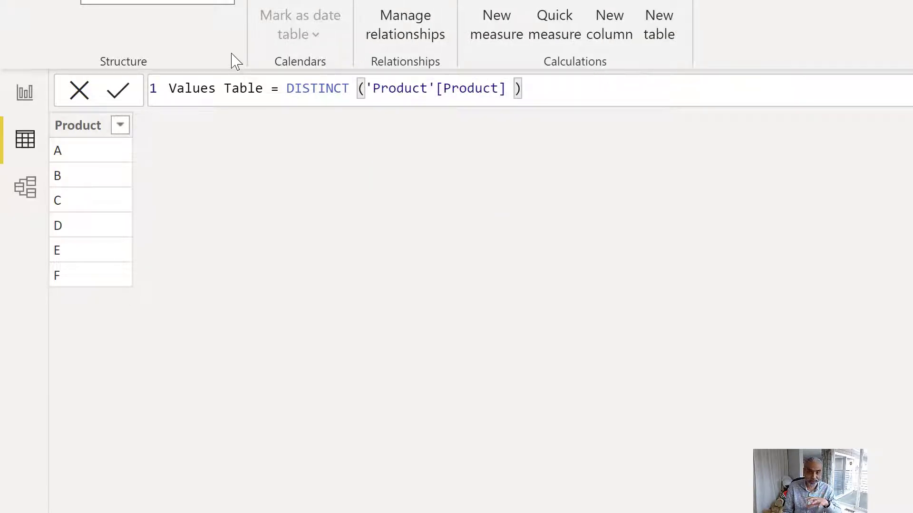
key("Return")
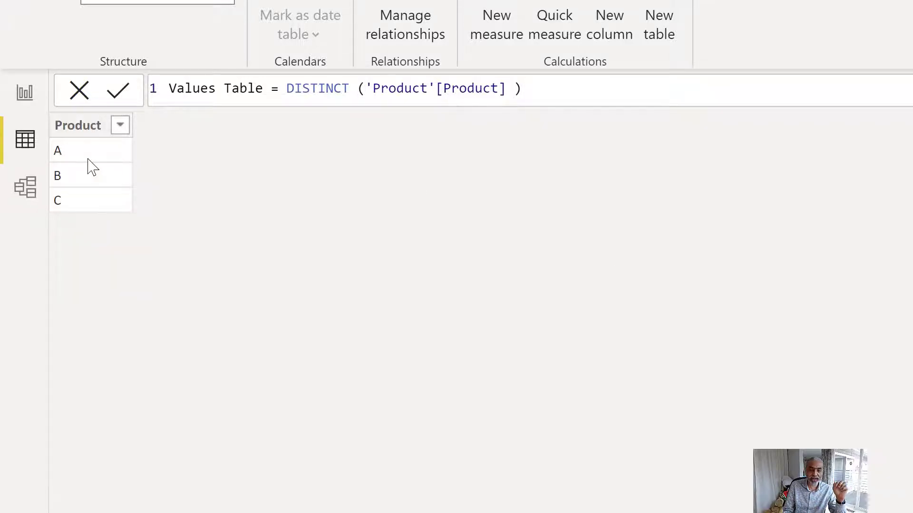
Replace DISTINCT with VALUES in the Values Table formula so it reads VALUES ('Product'[Product] ), and apply it.
left_click(92, 167)
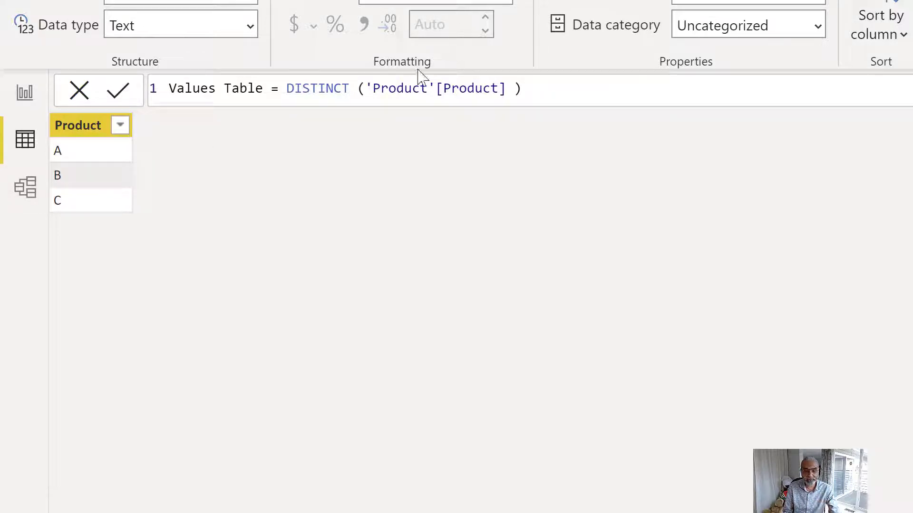
double_click(317, 88)
type("VALUES")
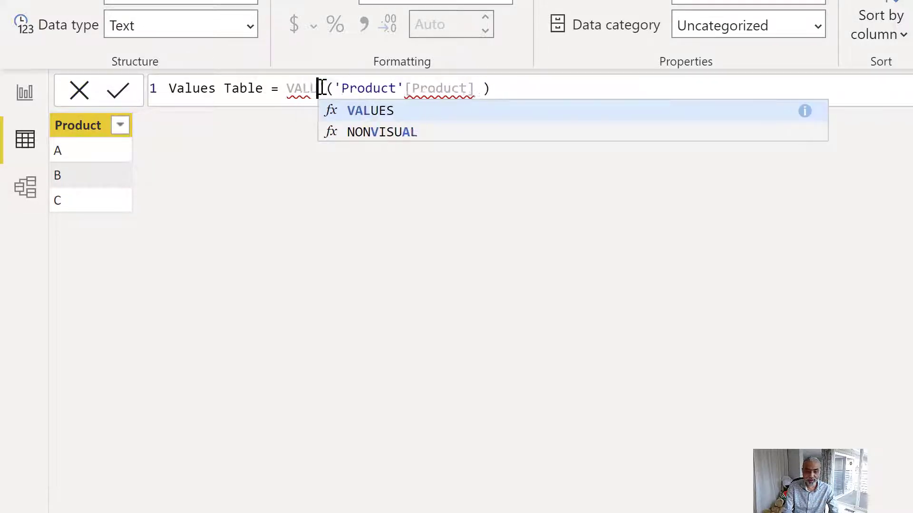
key("Escape")
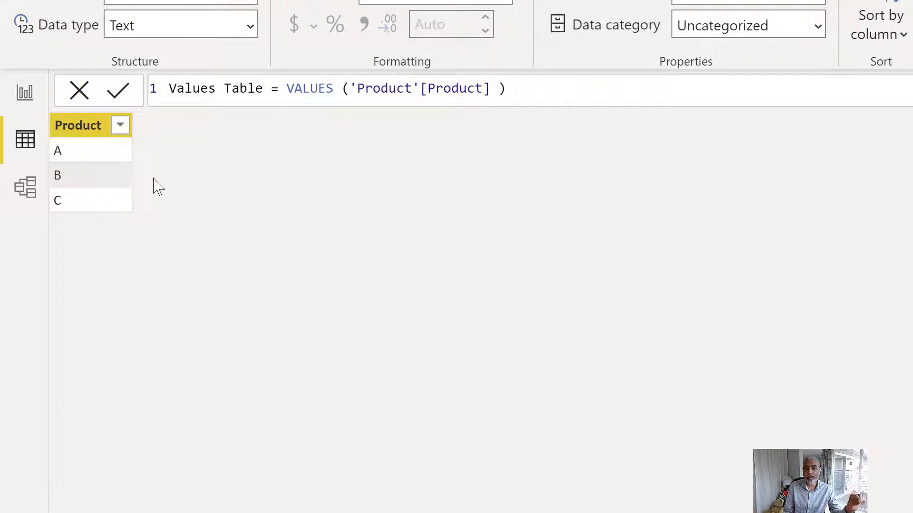
key("Return")
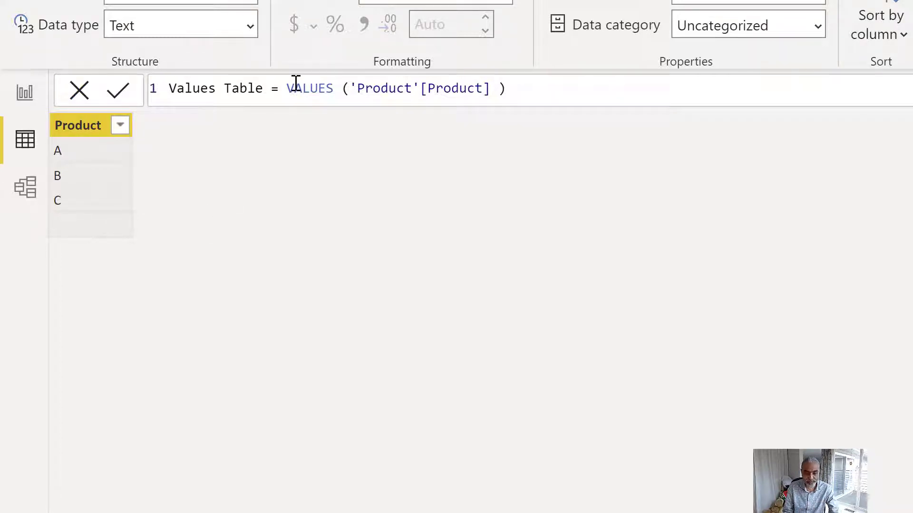
Change the Values Table expression to DISTINCT ( Sales[Product] ) and apply it.
left_click_drag(286, 89, 591, 81)
type("DIA")
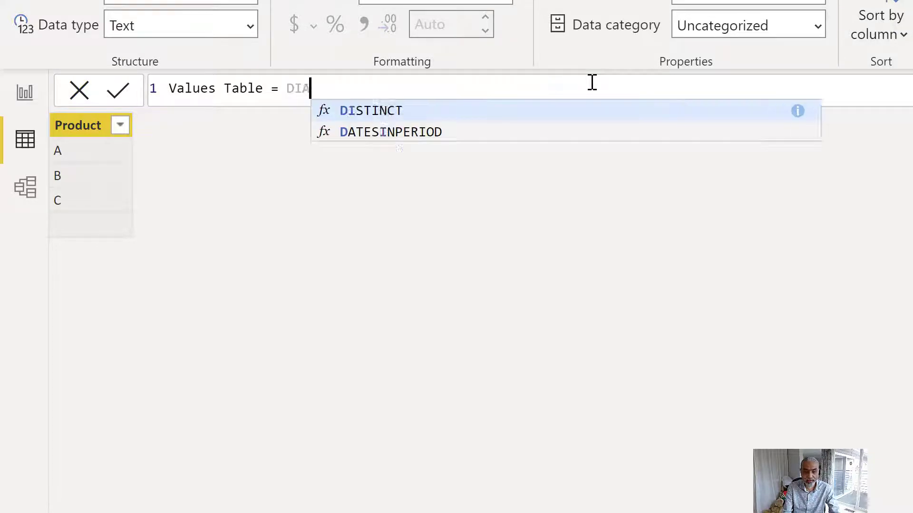
type("TINCT (")
key("BackSpace")
key("BackSpace")
key("BackSpace")
key("BackSpace")
key("BackSpace")
key("BackSpace")
key("BackSpace")
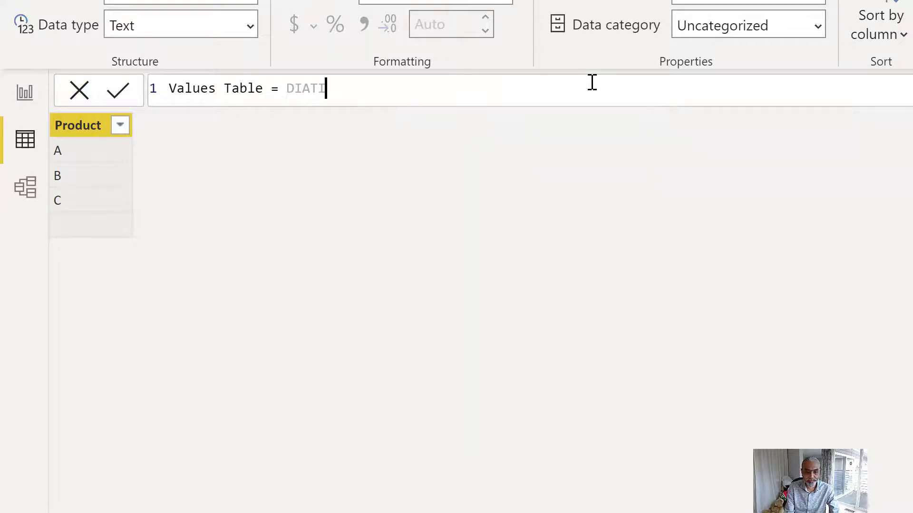
type("STINCT ")
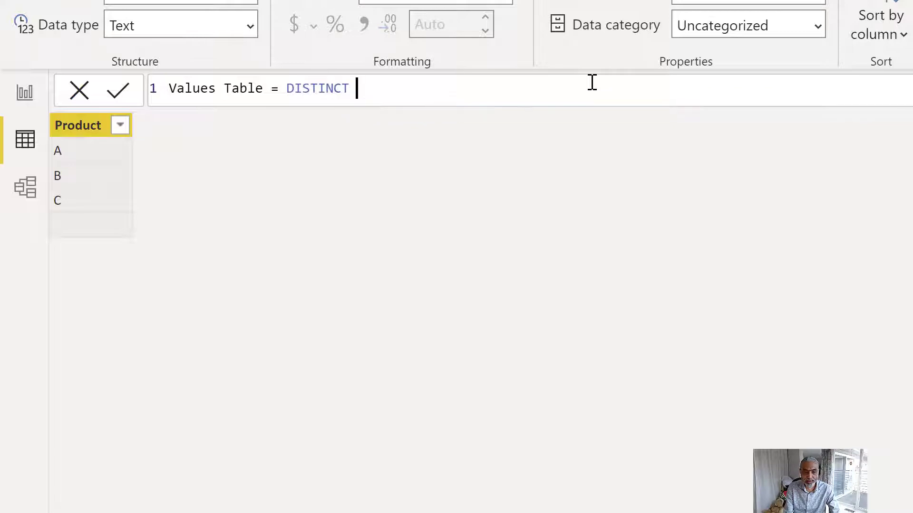
type("( Sales")
key("Down")
key("Down")
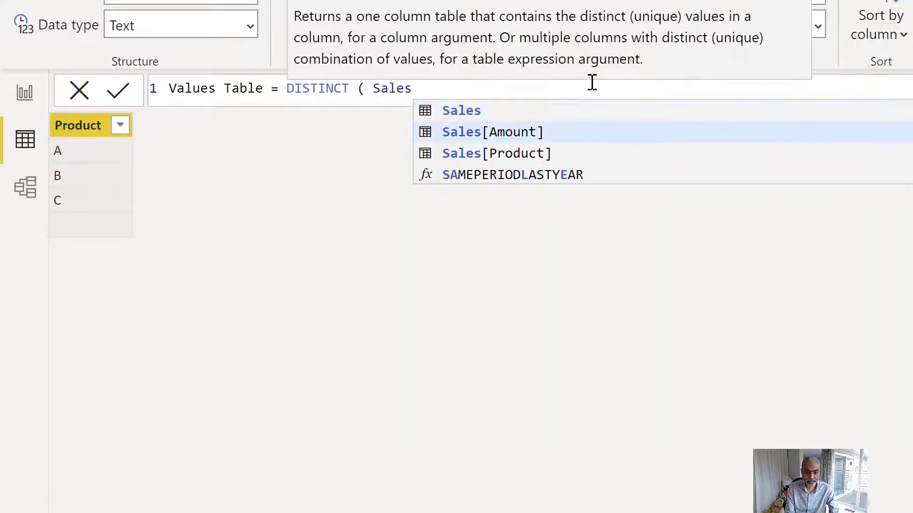
key("Tab")
type(")")
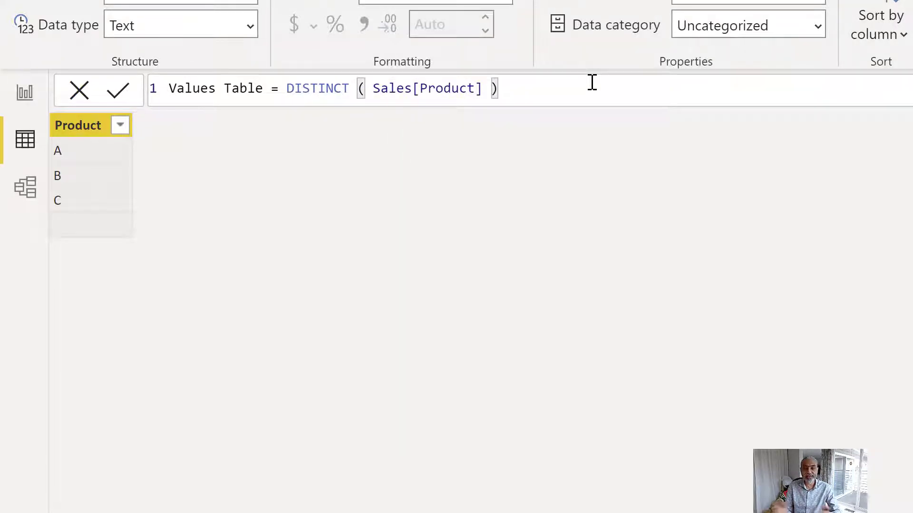
key("Return")
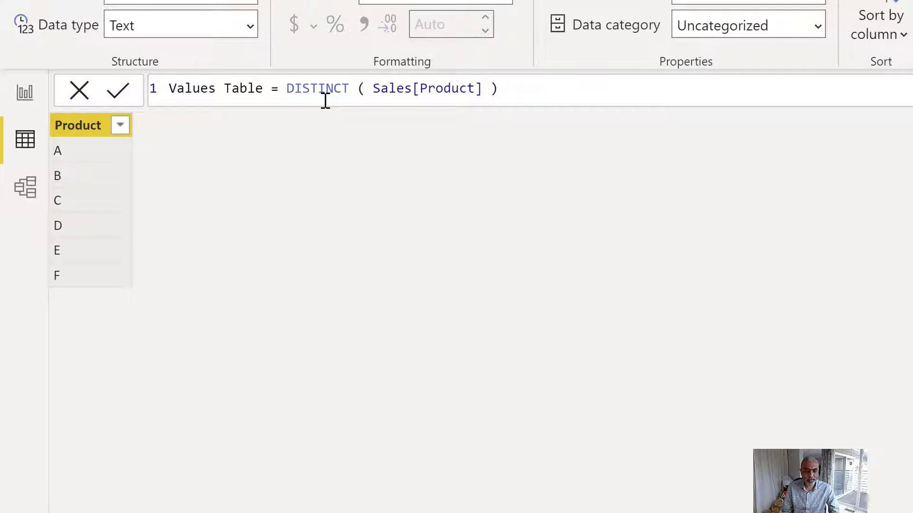
Replace the Values Table expression with CALCULATETABLE ('Product' ) and apply it.
left_click_drag(286, 95, 591, 100)
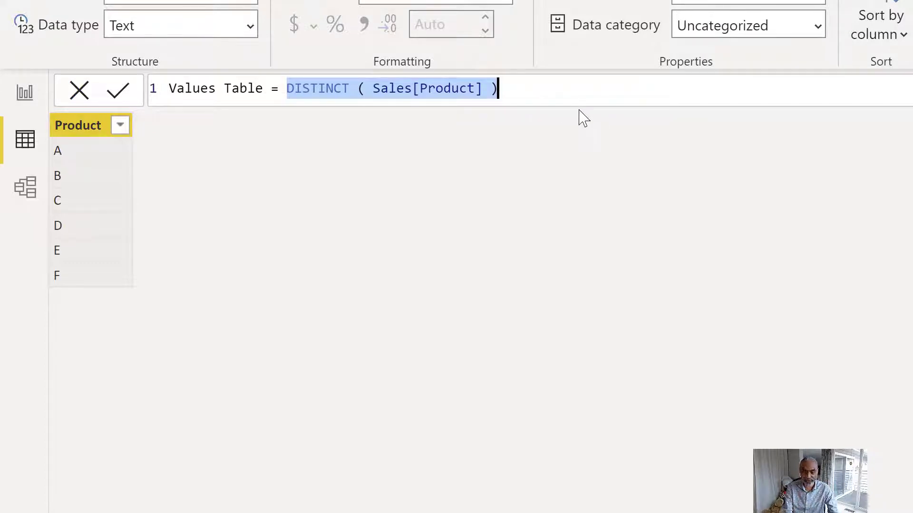
type("VA")
key("BackSpace")
key("BackSpace")
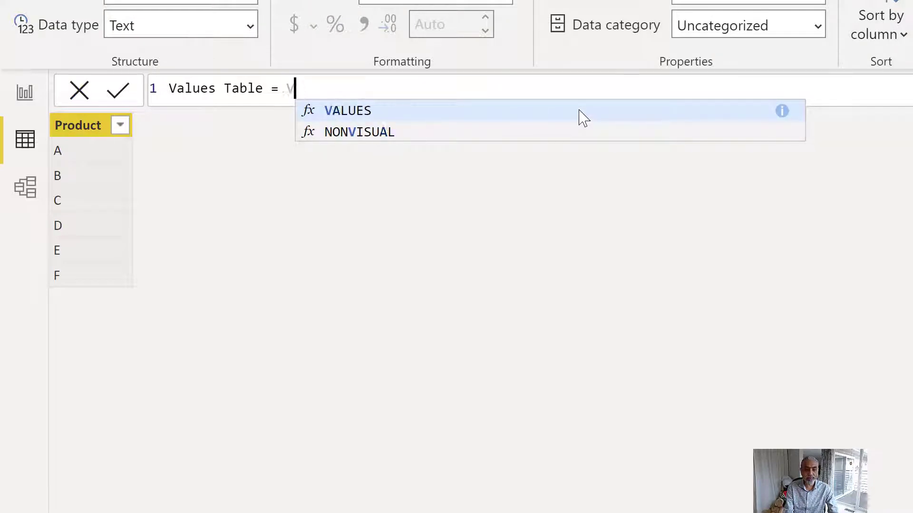
type("CACLULA")
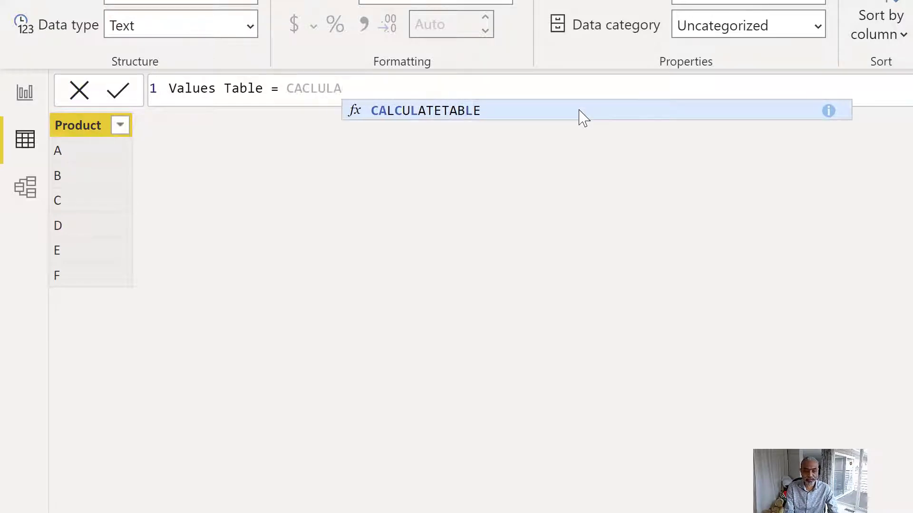
key("Tab")
type("(")
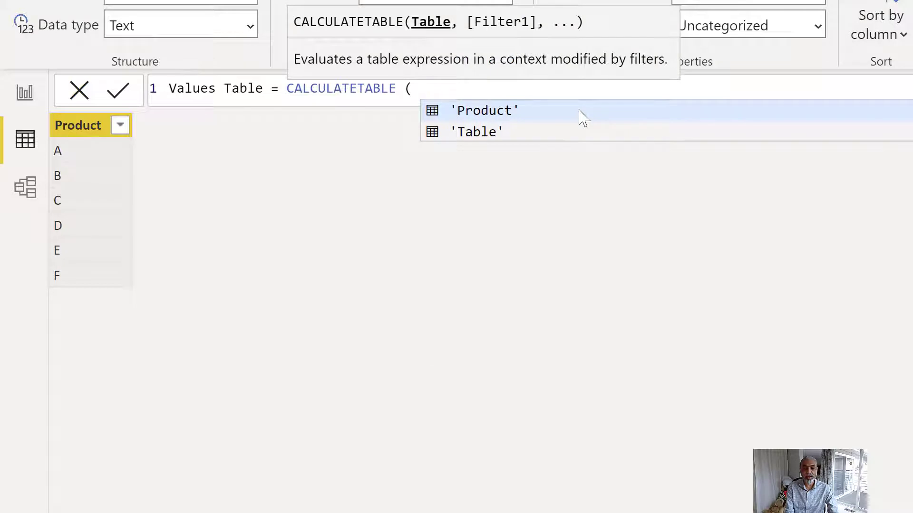
key("Tab")
type(")")
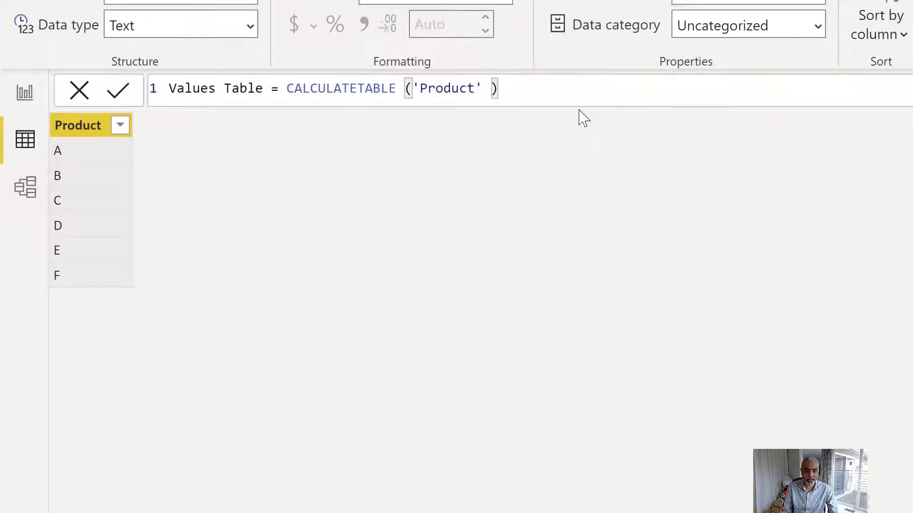
key("Return")
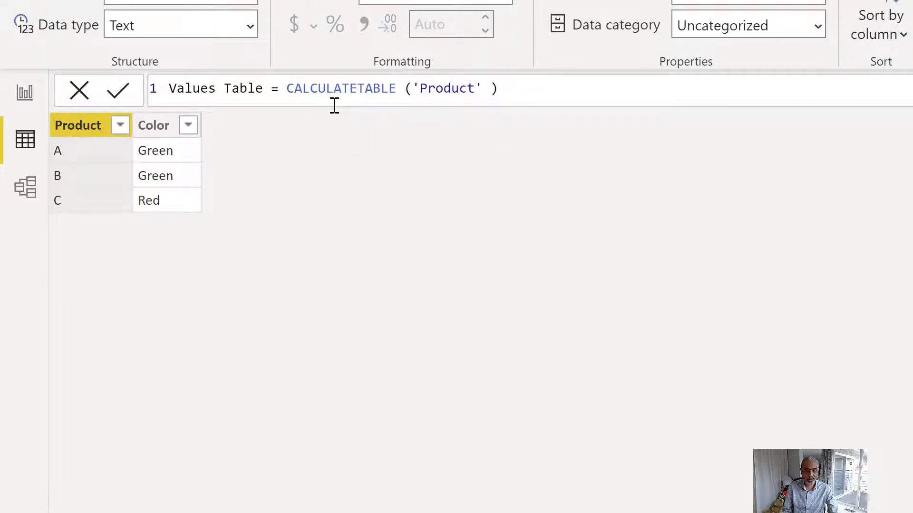
Try to wrap the table expression in VALUES, giving VALUES ( CALCULATETABLE ('Product' ) ), and commit the formula.
left_click(287, 90)
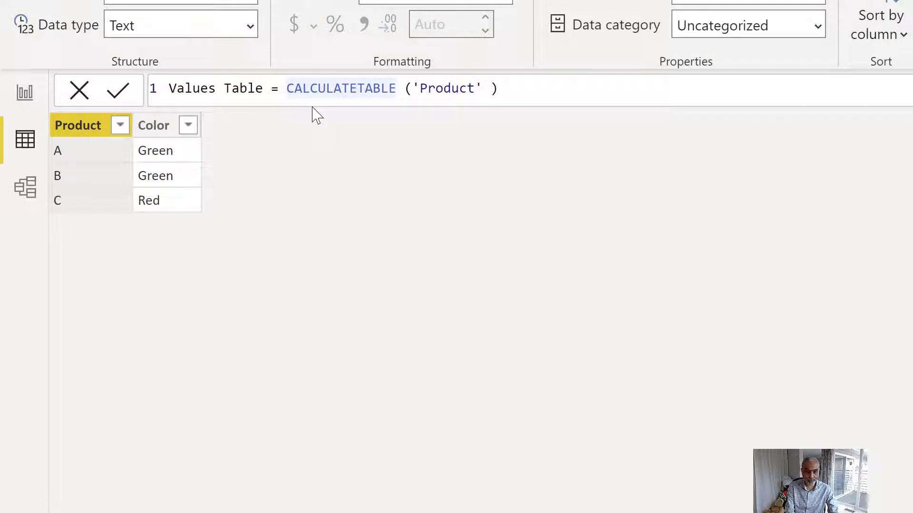
type("VALUES(")
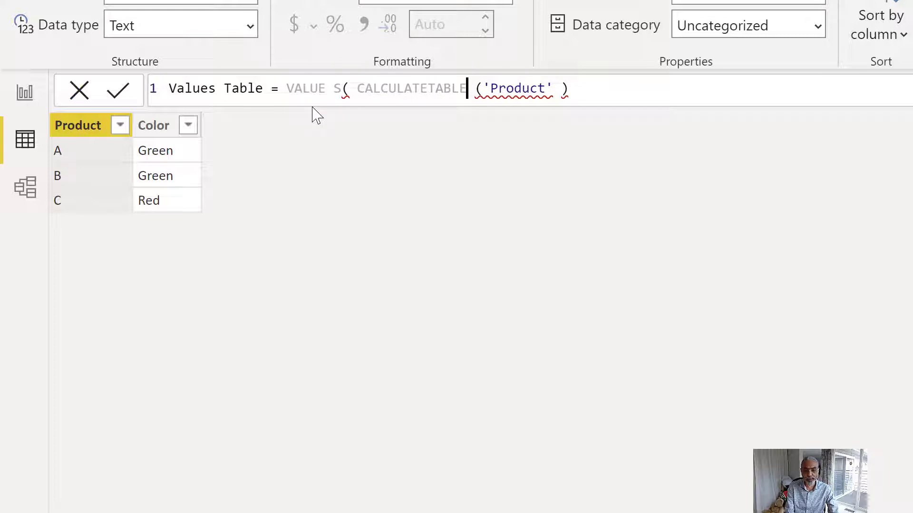
key("BackSpace")
key("Right")
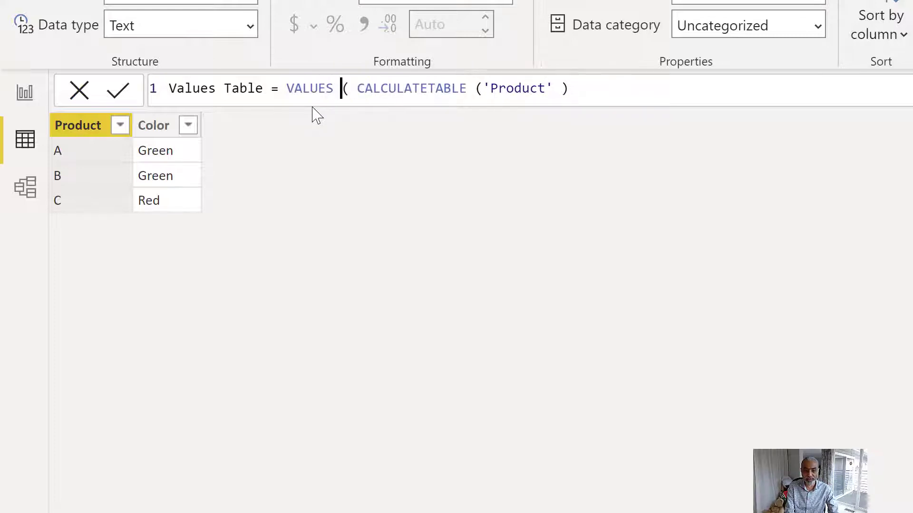
key("ctrl+Right")
key("ctrl+Right")
key("Right")
key("Right")
key("Right")
type(")")
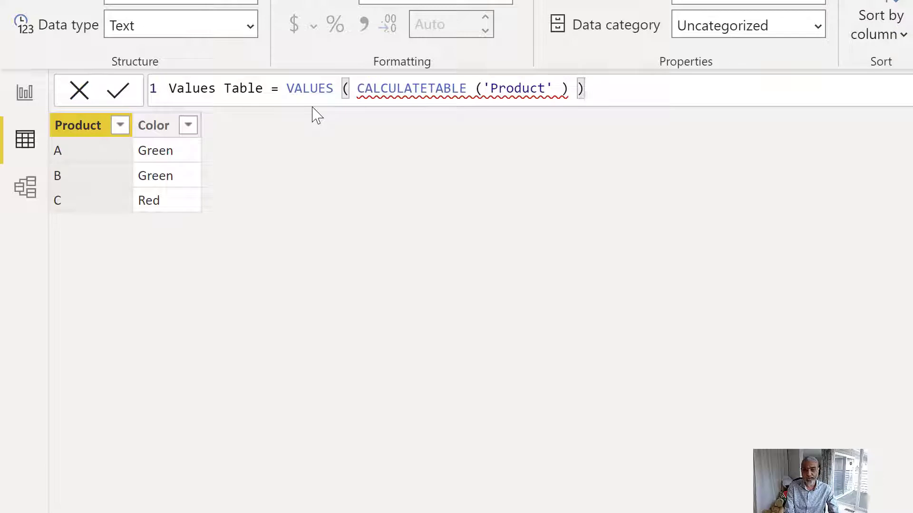
left_click_drag(359, 89, 570, 89)
left_click(603, 87)
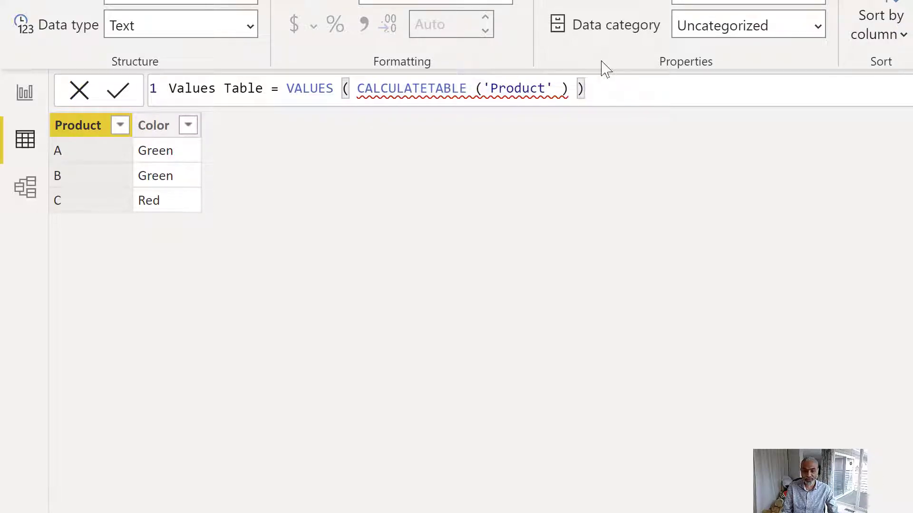
key("Return")
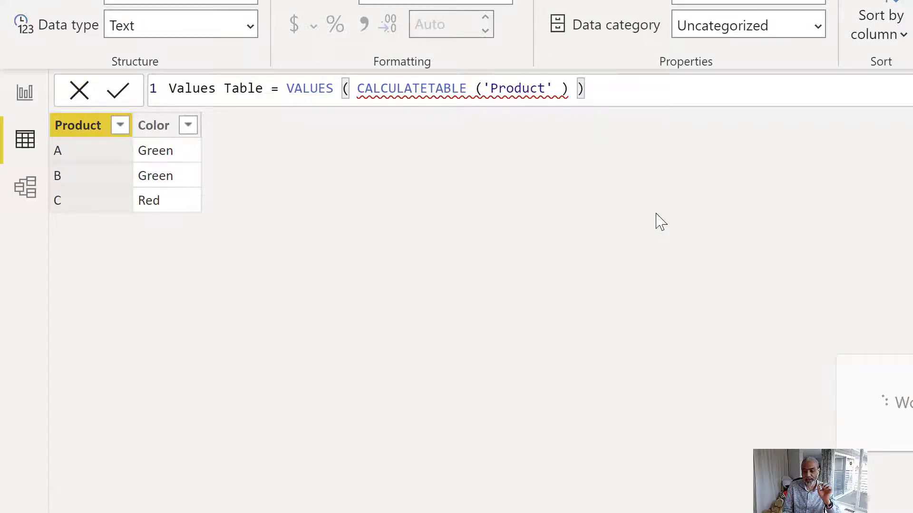
left_click_drag(238, 123, 607, 124)
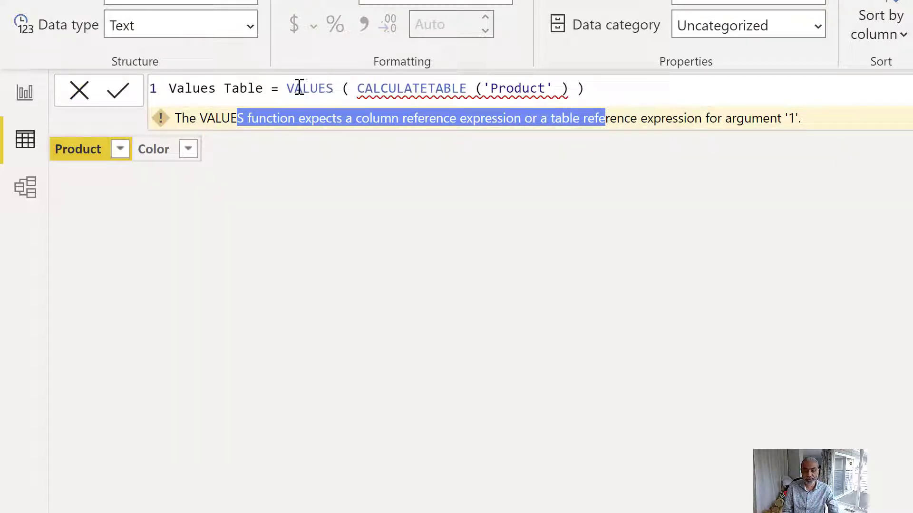
Replace the outer VALUES function with DISTINCT, giving DISTINCT ( CALCULATETABLE ('Product' ) ), and apply the formula.
left_click_drag(358, 89, 571, 90)
left_click(357, 89)
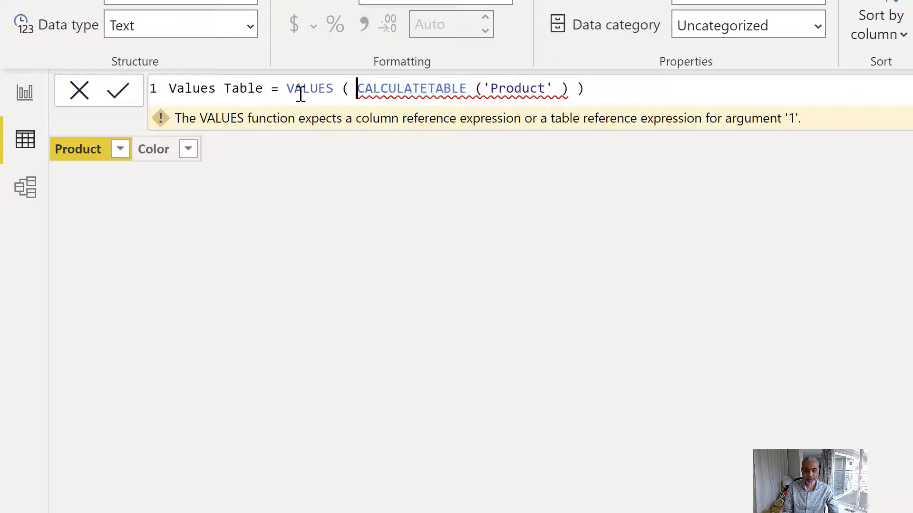
double_click(297, 93)
type("DISTINCT")
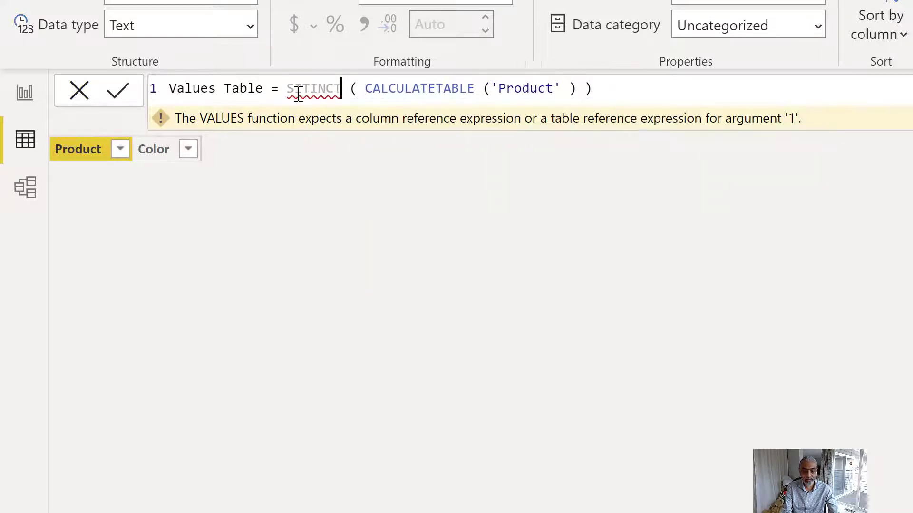
double_click(298, 92)
type("DISTINCT")
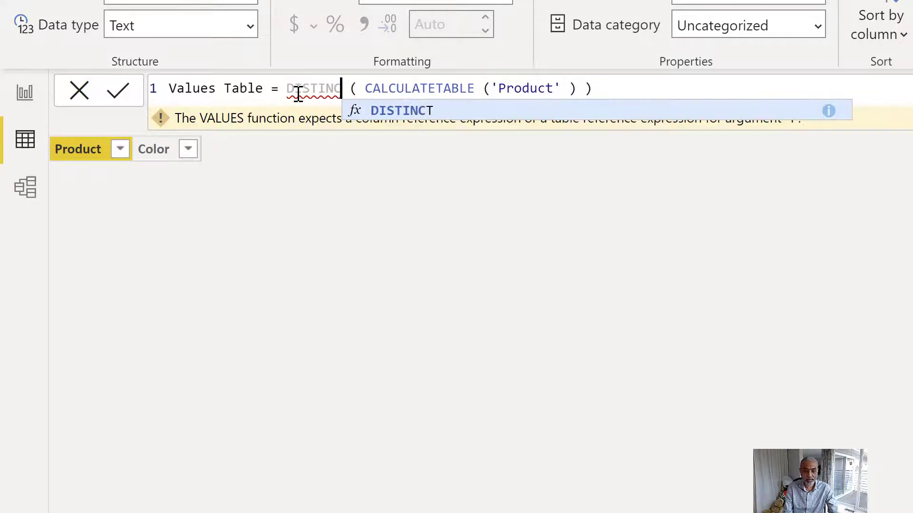
left_click(338, 312)
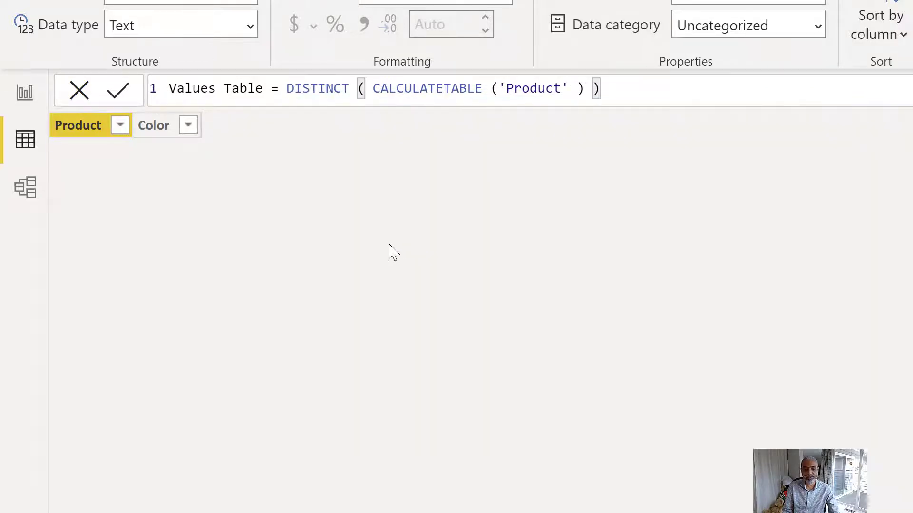
left_click_drag(374, 92, 587, 90)
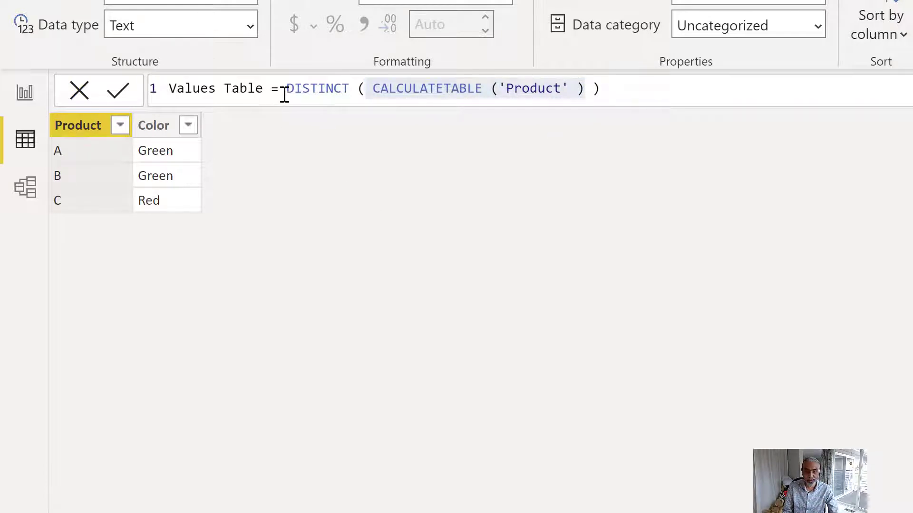
Rewrite the Values Table expression as DISTINCT ( 'Product'[Product] ) and apply it.
left_click_drag(284, 90, 693, 90)
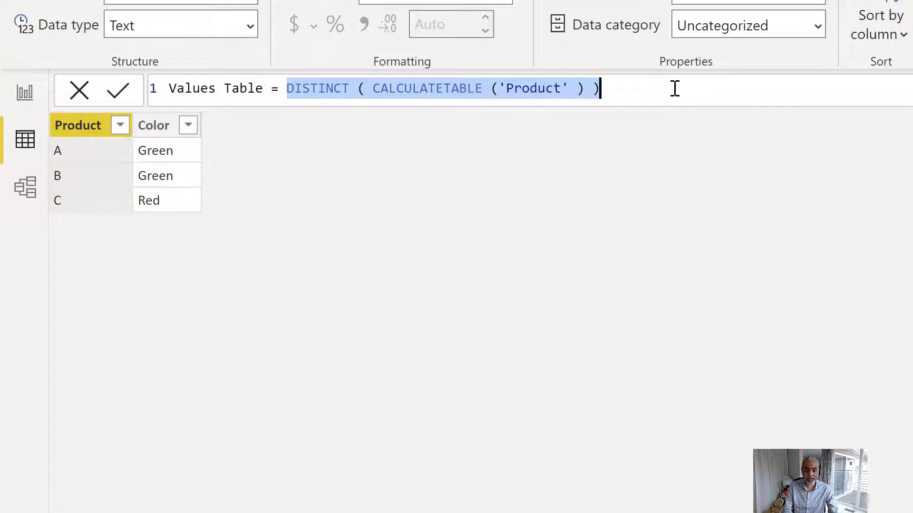
key("Delete")
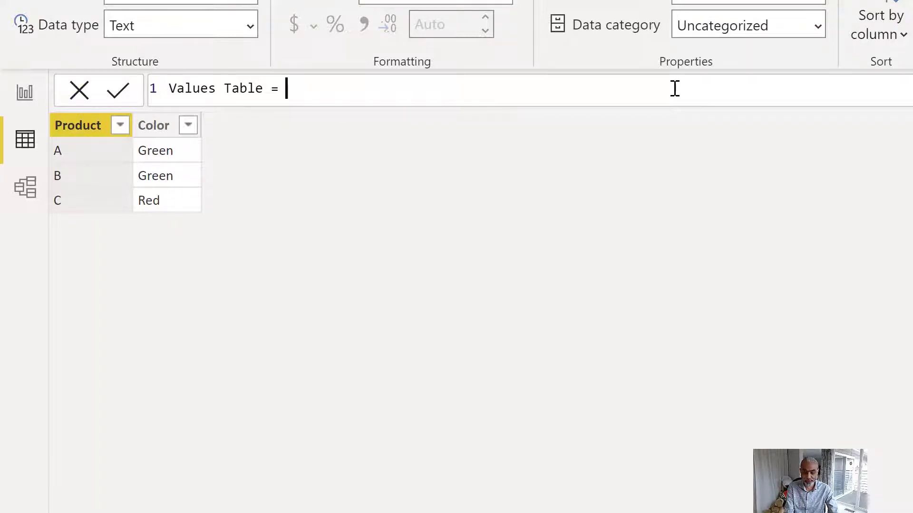
type("D")
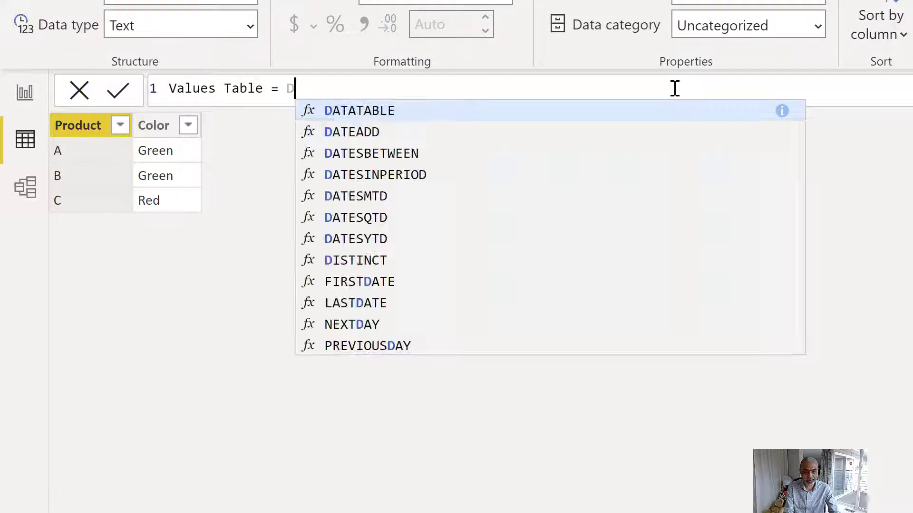
type("ISTINCT ( VALU")
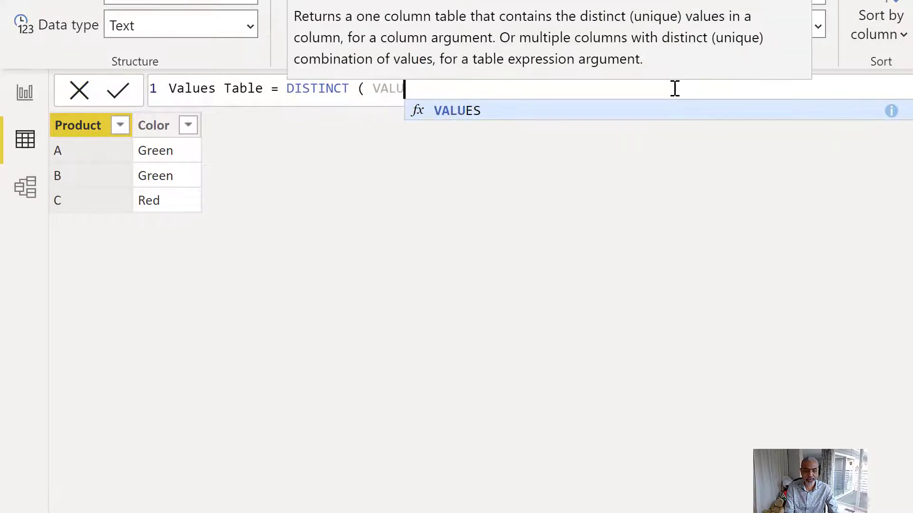
key("BackSpace")
key("BackSpace")
key("BackSpace")
key("BackSpace")
type("'Prod")
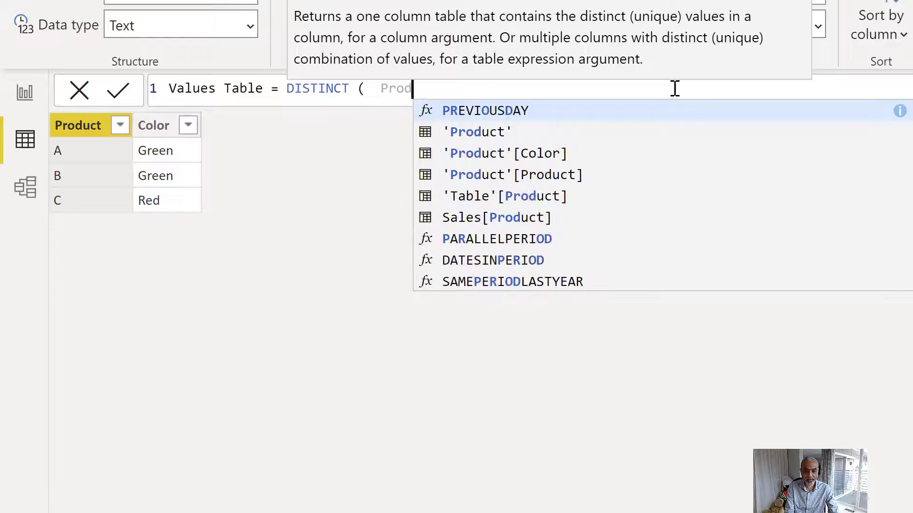
key("Down")
key("Down")
key("Down")
key("Tab")
type(")")
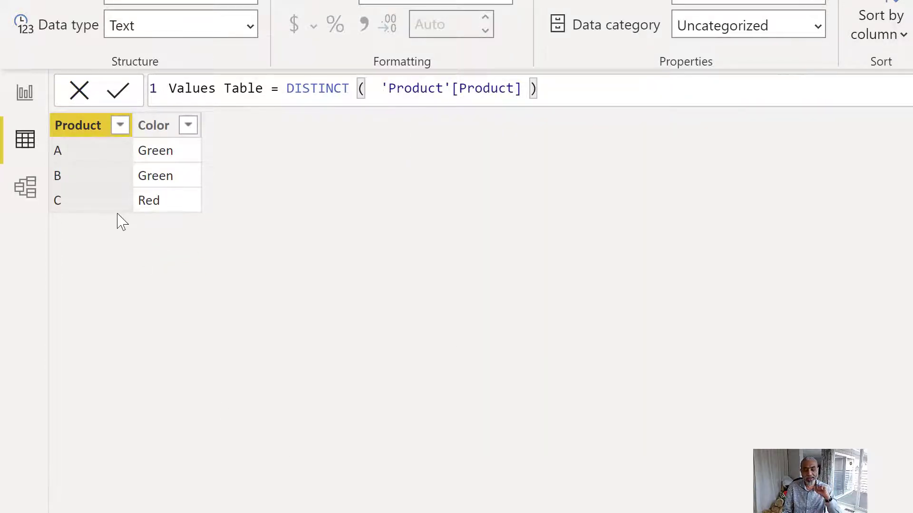
key("Return")
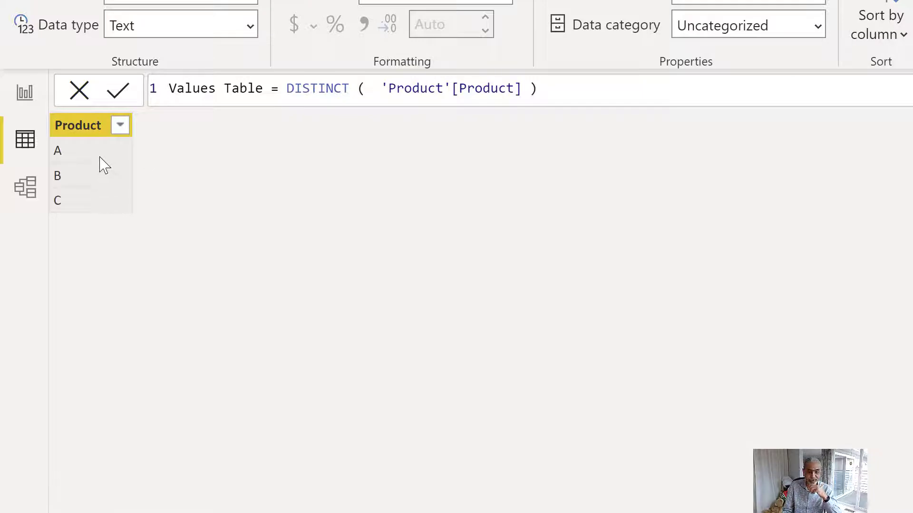
Replace DISTINCT with VALUES in the Values Table expression, giving VALUES ( 'Product'[Product] ), and apply it.
double_click(306, 88)
type("VALUES")
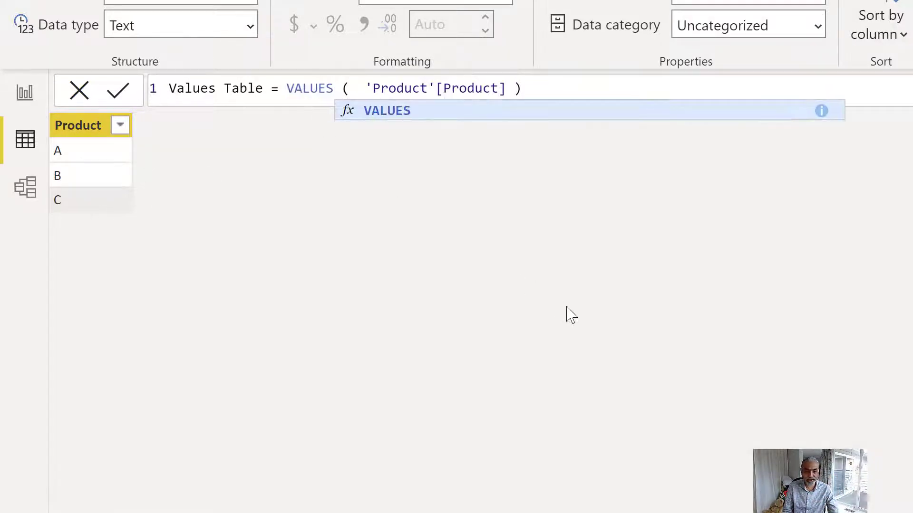
key("Escape")
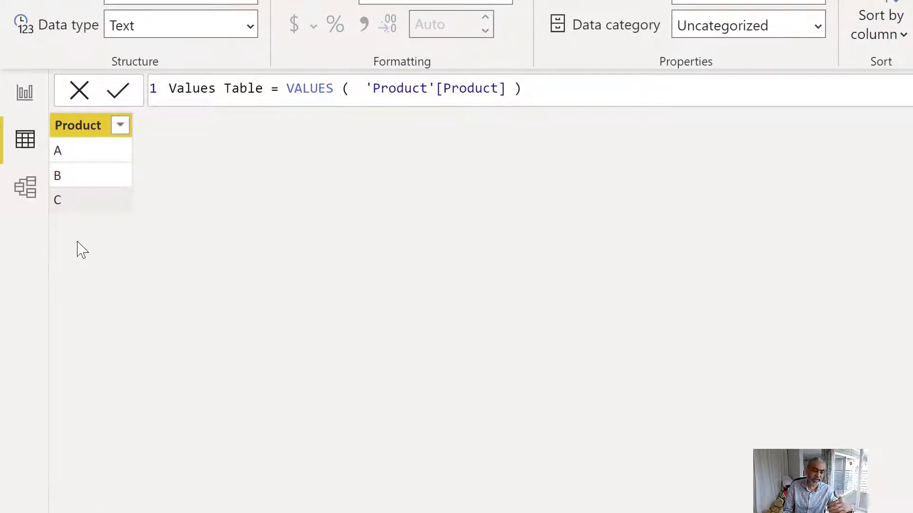
key("Return")
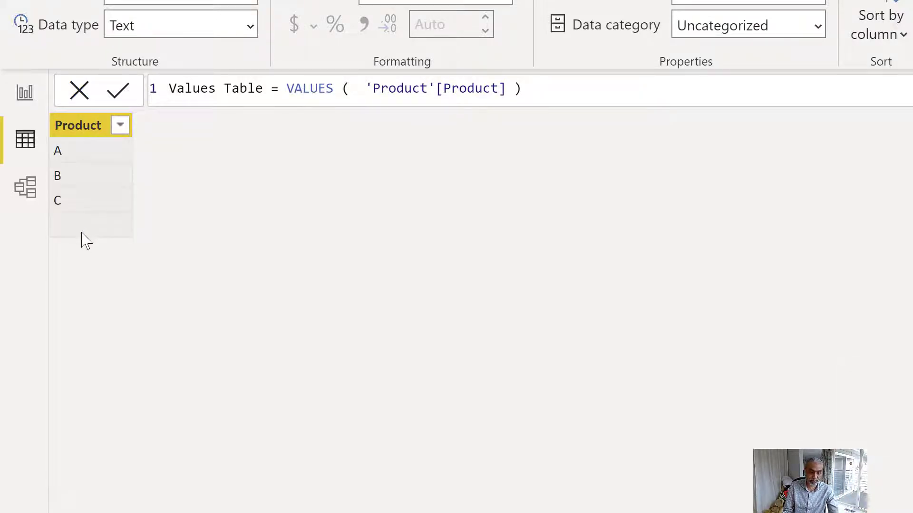
Insert an outer DISTINCT function with its opening parenthesis in front of VALUES in the Values Table expression.
double_click(307, 88)
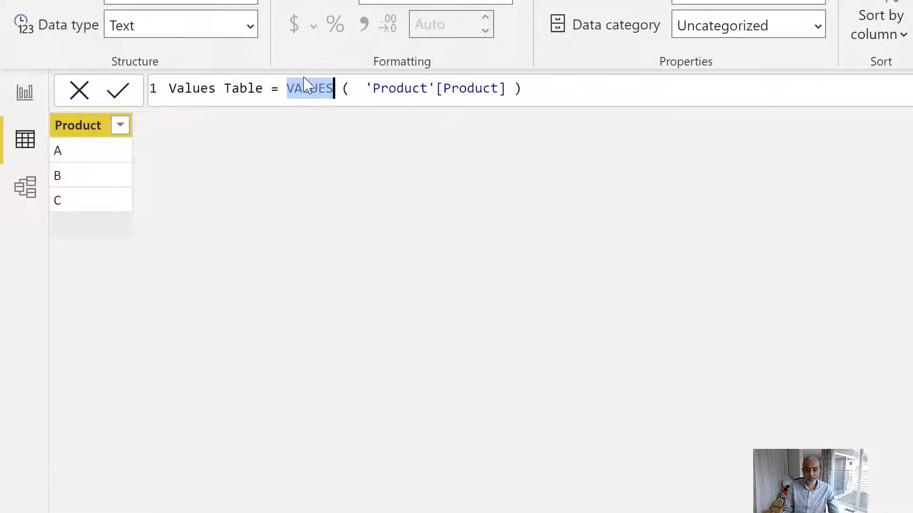
left_click_drag(288, 92, 535, 95)
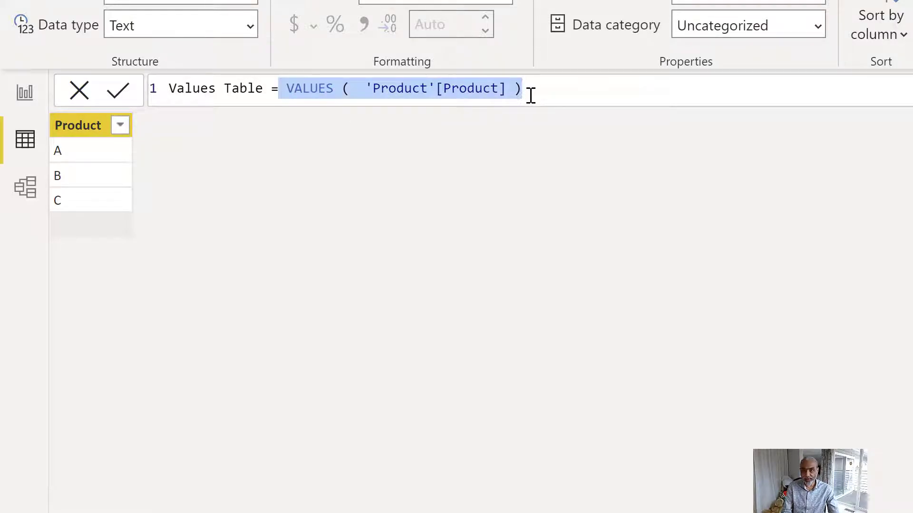
left_click(531, 95)
key("ctrl+Left")
key("ctrl+Left")
key("ctrl+Left")
key("ctrl+Left")
key("ctrl+Left")
key("ctrl+Left")
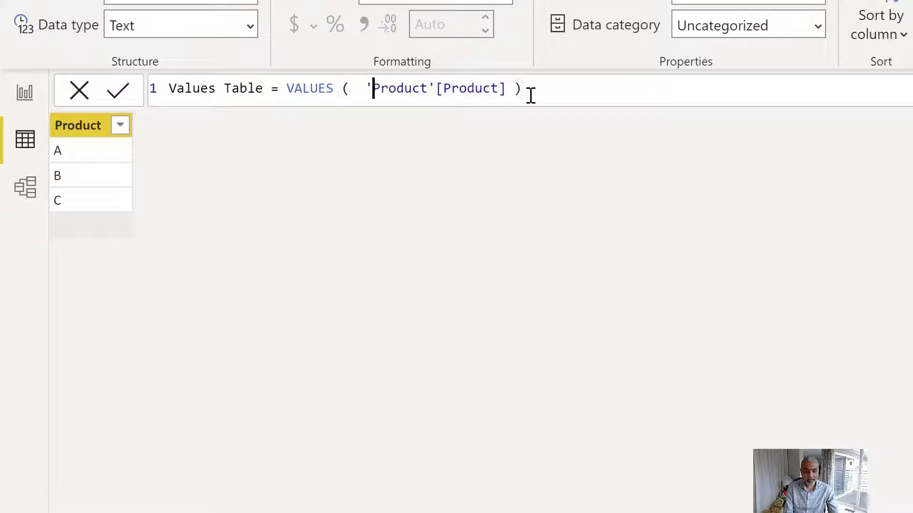
key("ctrl+Left")
type("DITINCT (")
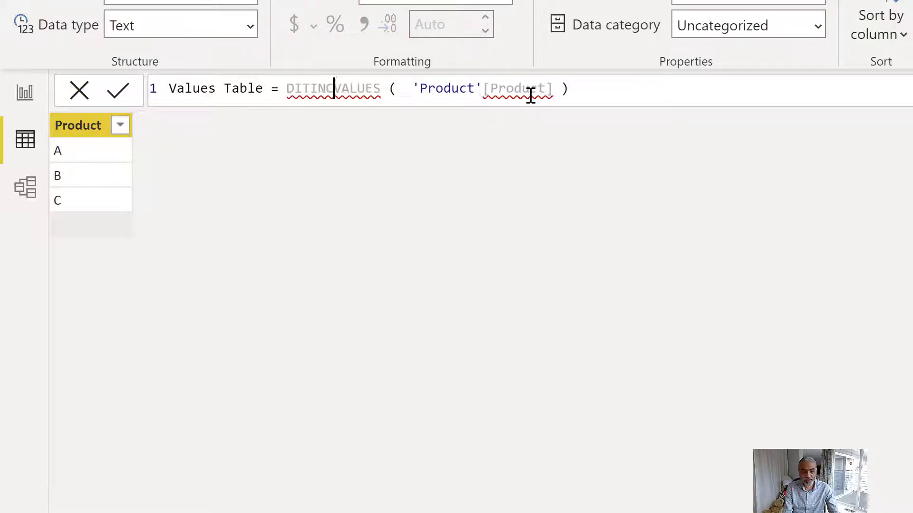
key("BackSpace")
key("BackSpace")
key("BackSpace")
key("BackSpace")
key("BackSpace")
key("BackSpace")
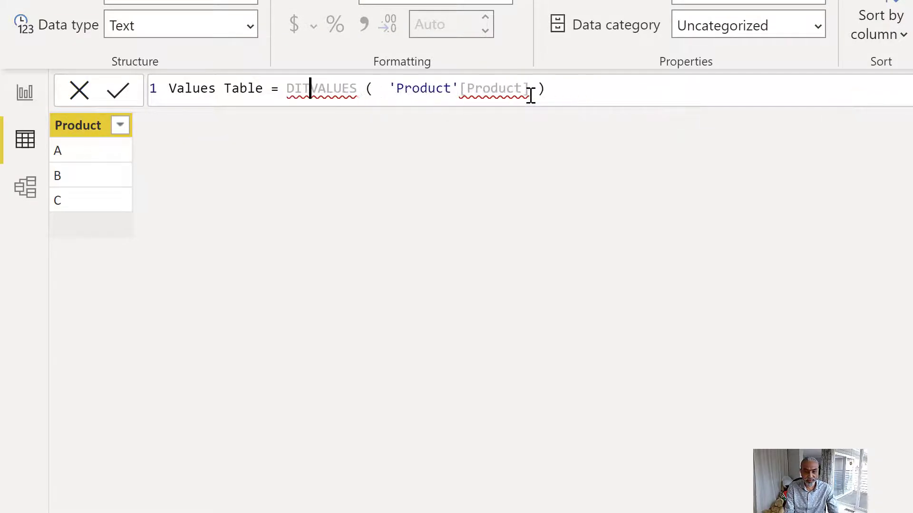
type("STINCT (")
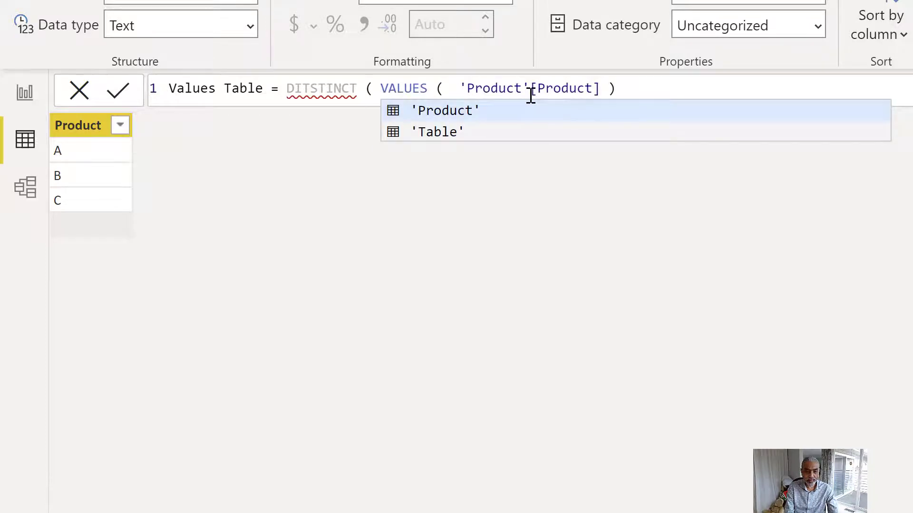
key("ctrl+Left")
key("ctrl+Left")
key("ctrl+shift+Right")
type("DISTINCT")
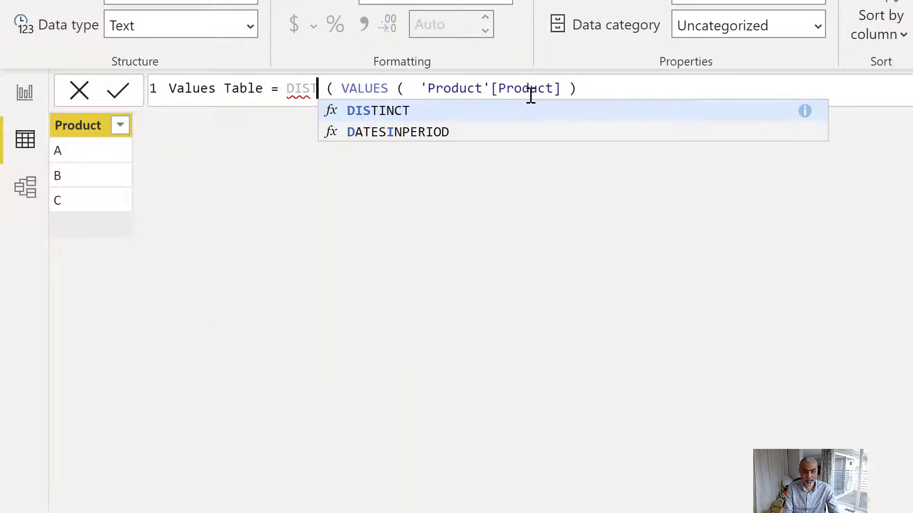
Close the outer DISTINCT, giving DISTINCT ( VALUES ( 'Product'[Product] ) ), and apply the formula.
key("Right")
key("Right")
key("Right")
key("Right")
key("Right")
key("Right")
key("Right")
key("Right")
key("Right")
key("Right")
key("Right")
key("Right")
key("Right")
key("Right")
key("Right")
key("Right")
key("Right")
key("Right")
key("Right")
key("Right")
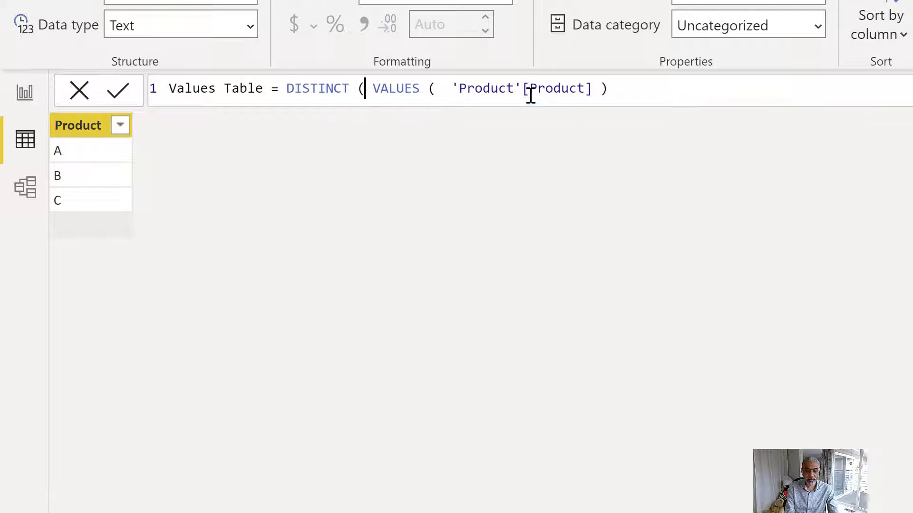
type(")")
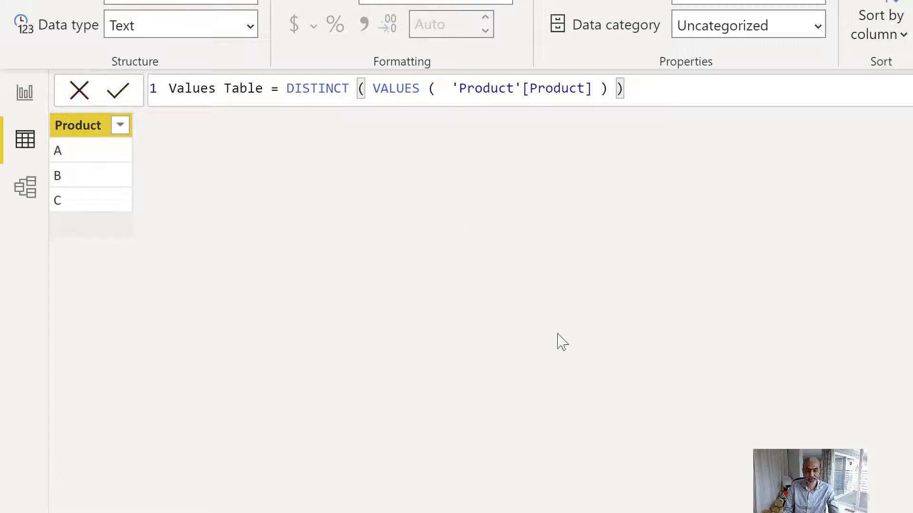
key("Return")
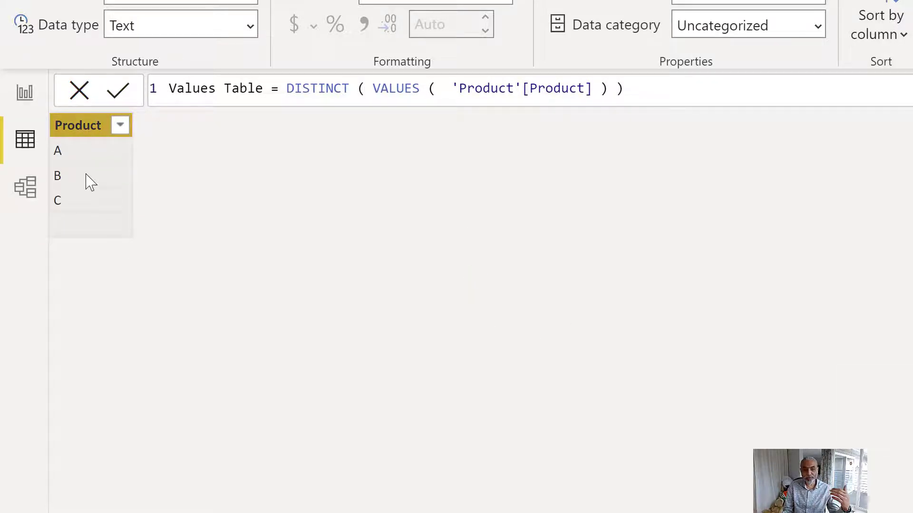
left_click(88, 171)
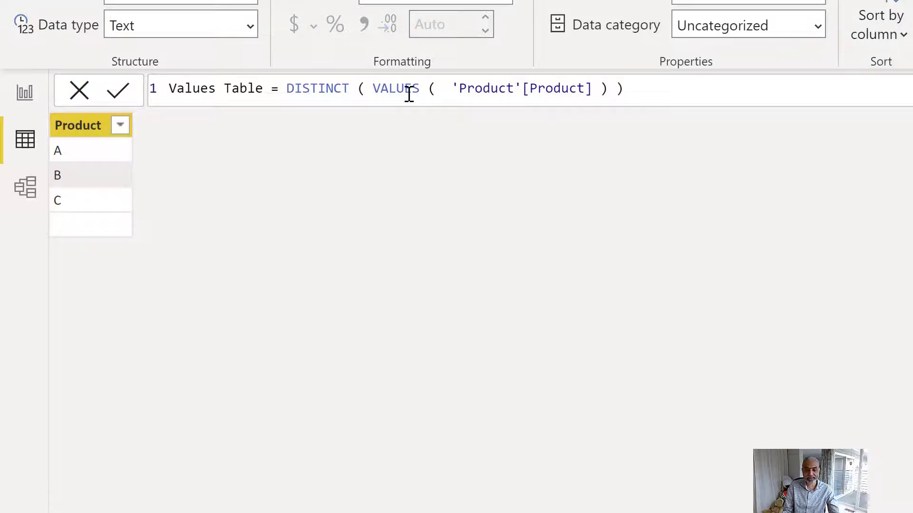
left_click_drag(373, 89, 522, 90)
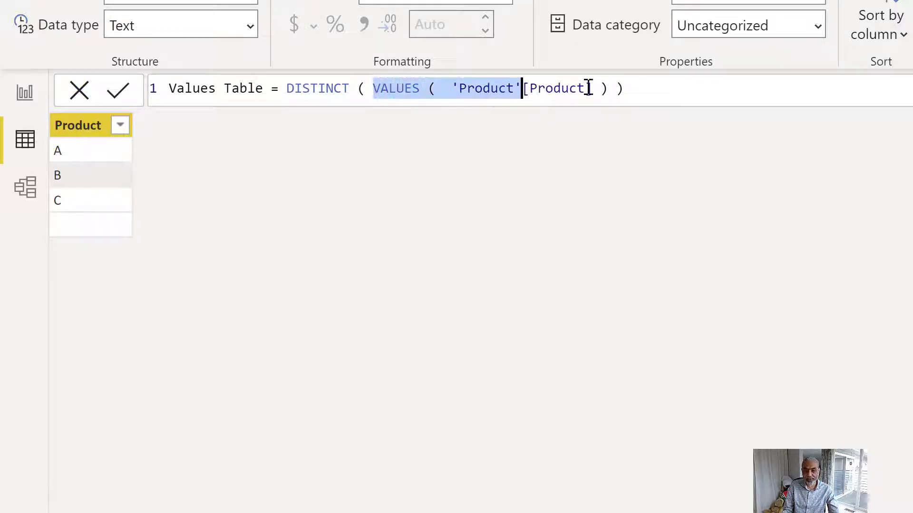
left_click_drag(588, 89, 612, 88)
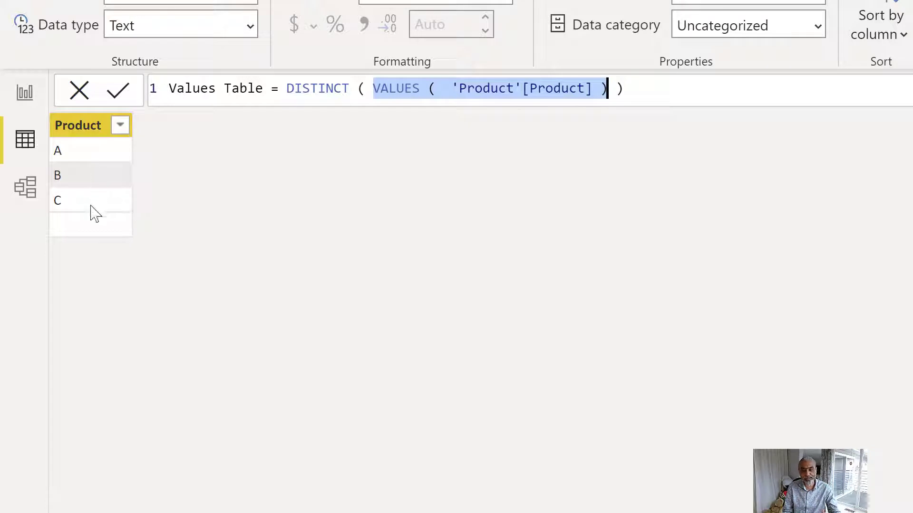
left_click(93, 224)
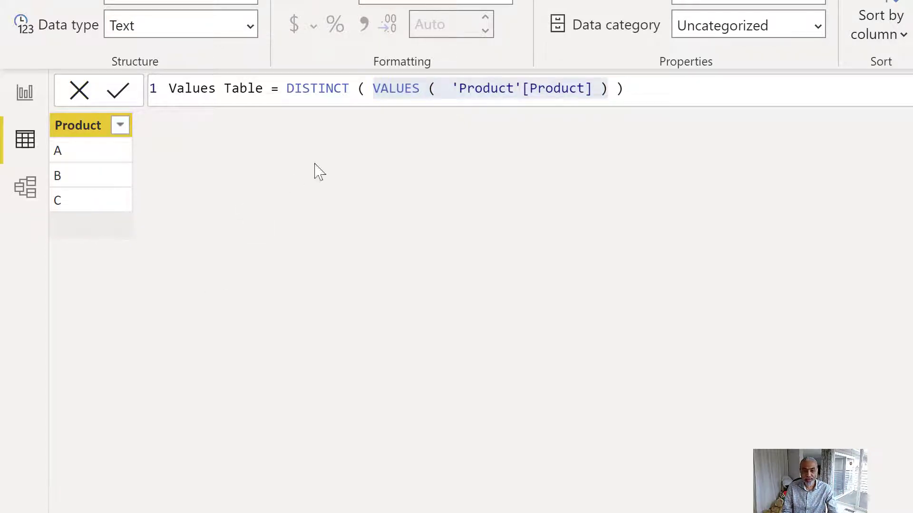
Remove the inner VALUES function name, leaving DISTINCT ( ( 'Product'[Product] ) ), and apply the formula.
double_click(390, 89)
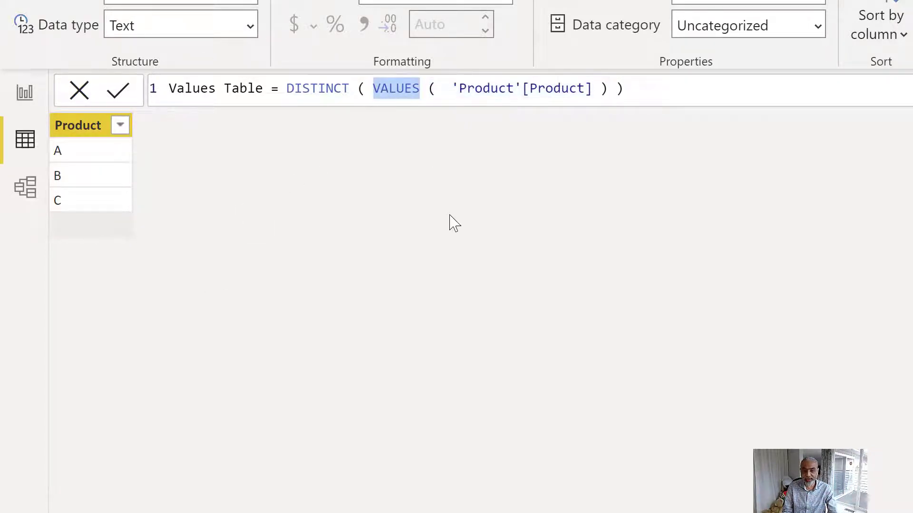
key("Delete")
key("Return")
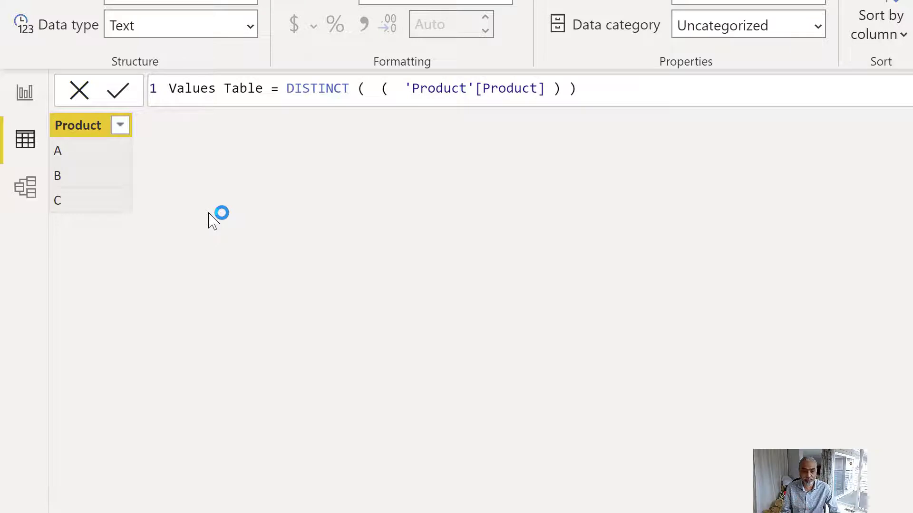
Add the Product table's Color field to the table visual on the report page, and reposition and widen the visual.
left_click(27, 97)
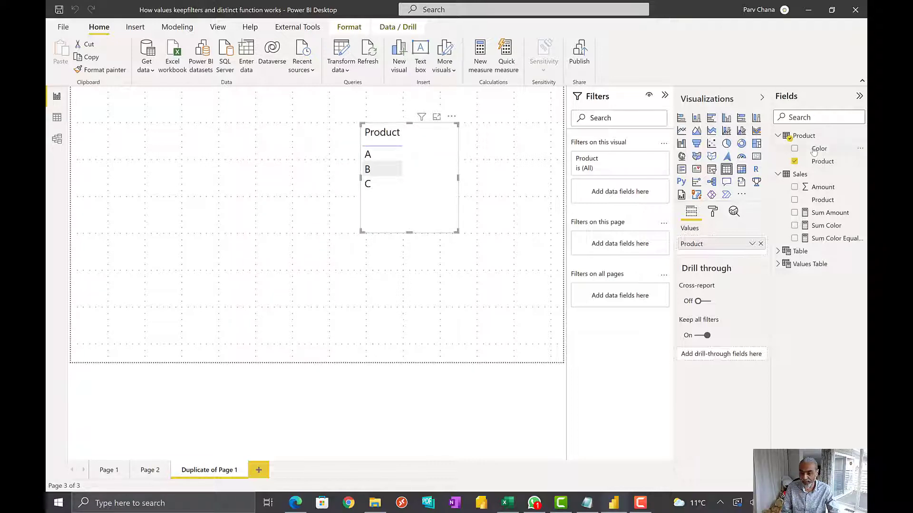
left_click_drag(818, 148, 437, 202)
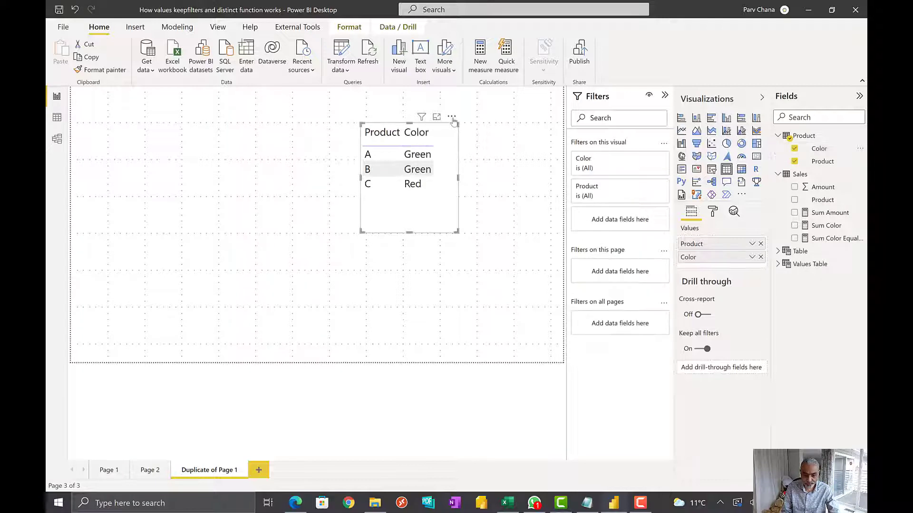
left_click_drag(454, 124, 307, 138)
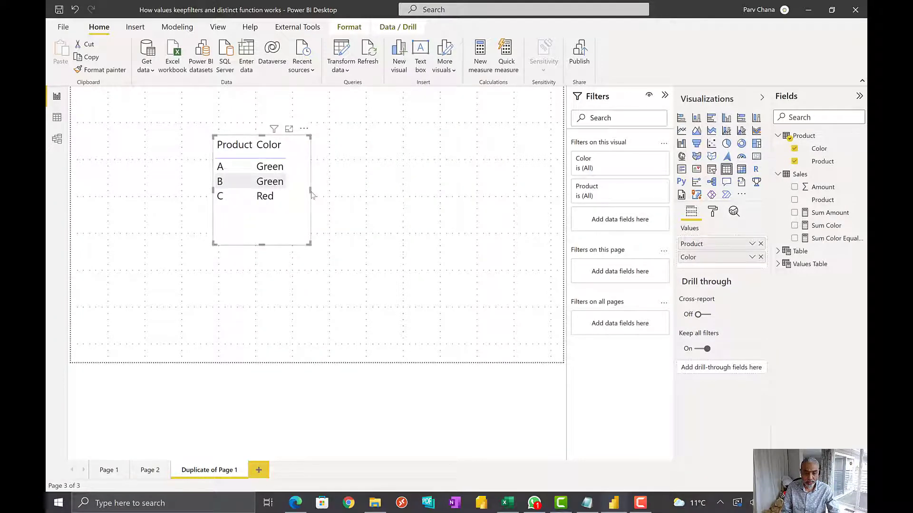
left_click_drag(405, 200, 426, 199)
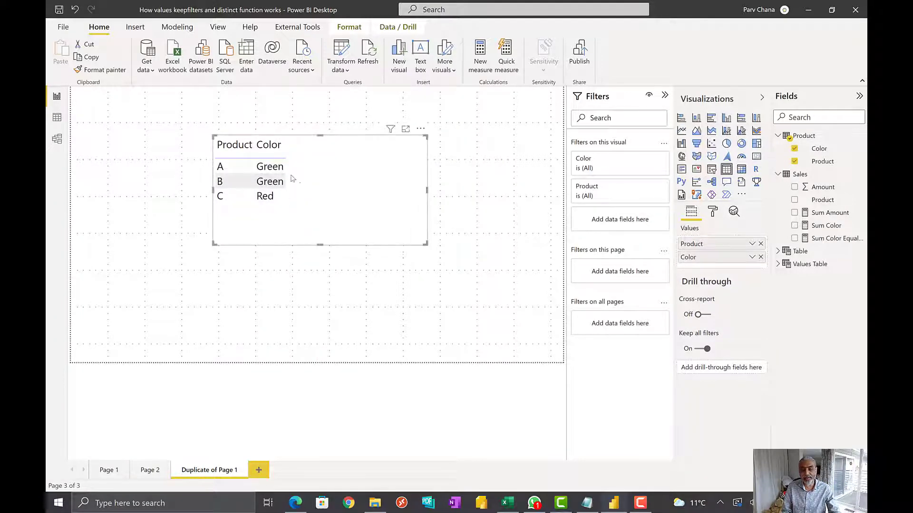
Create a new measure in the Sales table named Green Product Sales, with its expression starting on a new line.
left_click(859, 175)
left_click(710, 72)
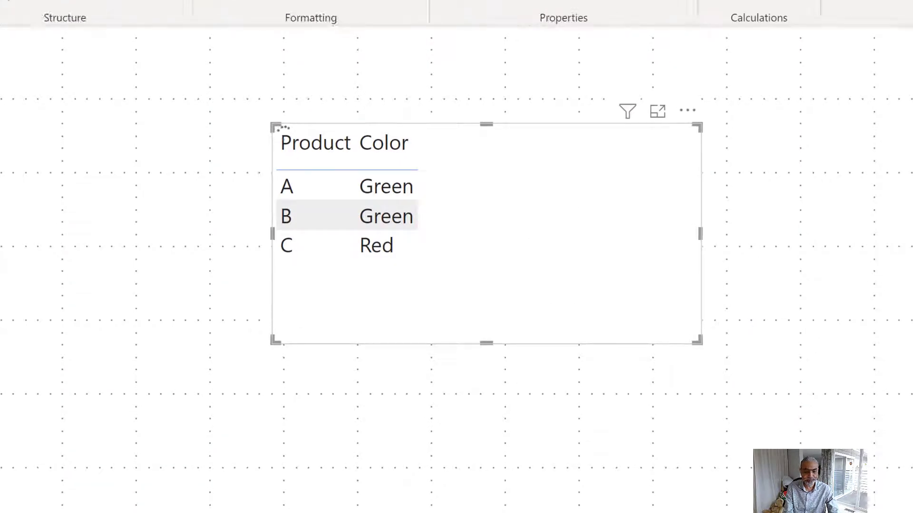
type("Gree")
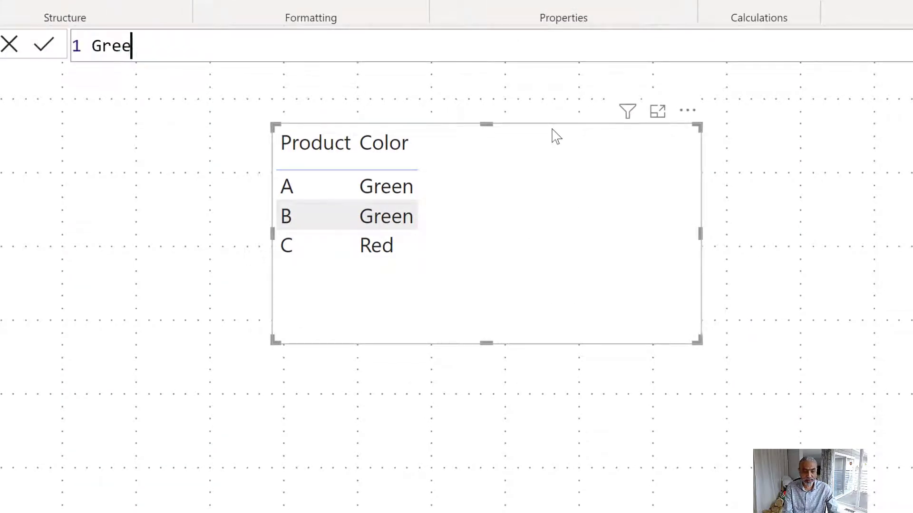
type("n Produt")
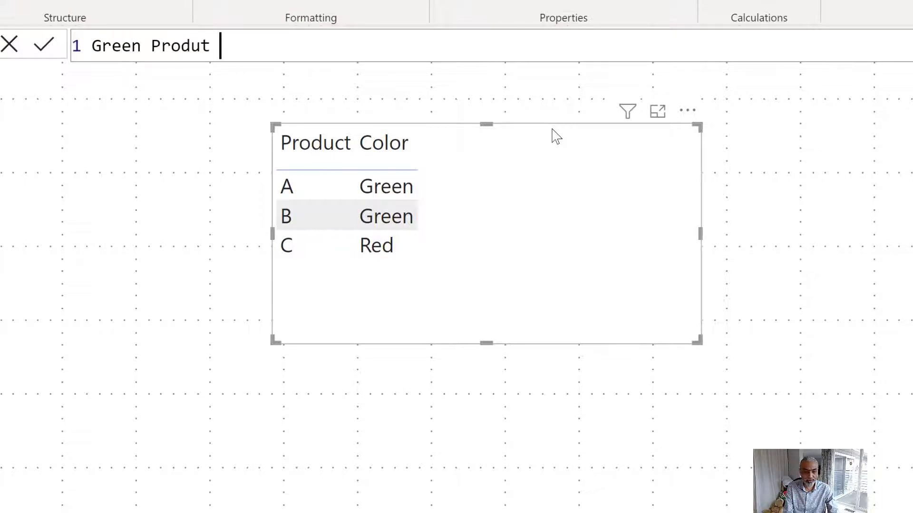
key("BackSpace")
key("BackSpace")
type("ct Sales =")
key("shift+Return")
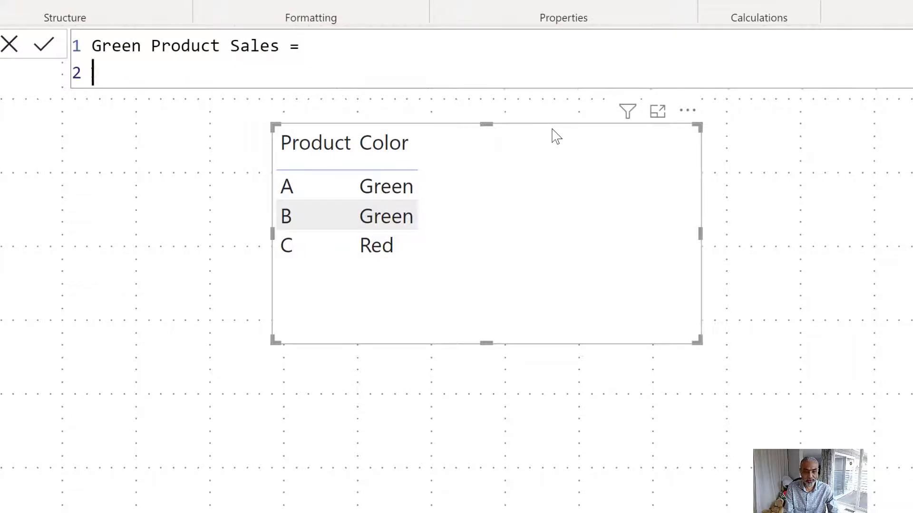
Begin the measure's expression with CALCULATE, using SUM ( Sales[Amount] ) as the first argument on its own line.
type("CALCULATE(")
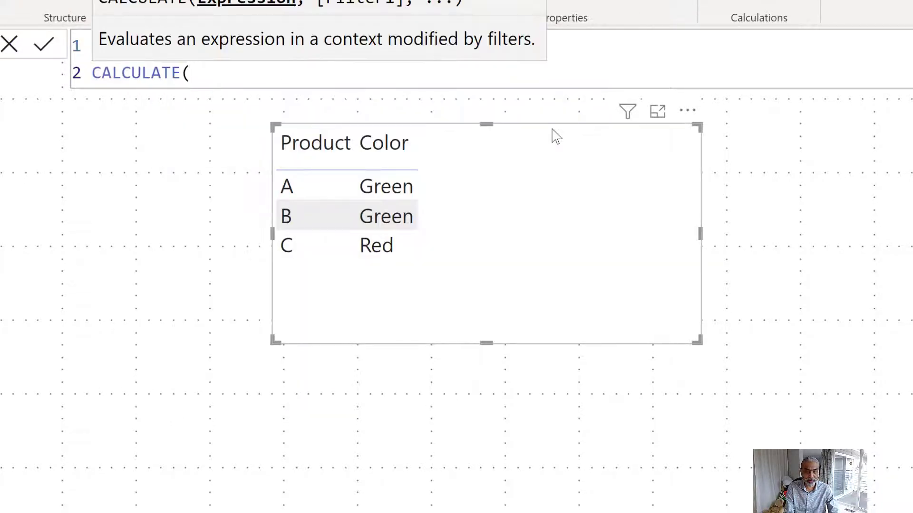
key("BackSpace")
key("BackSpace")
type("(")
key("shift+Return")
type("S")
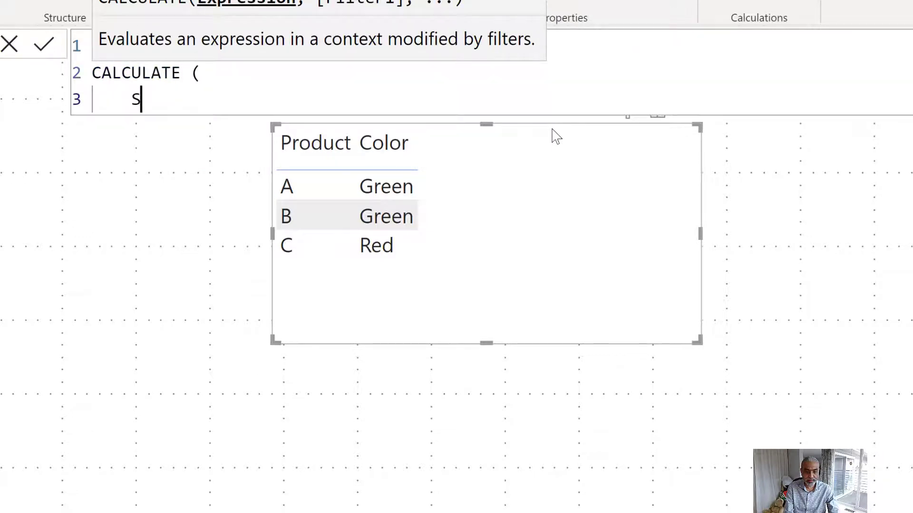
type("UM ( SAle")
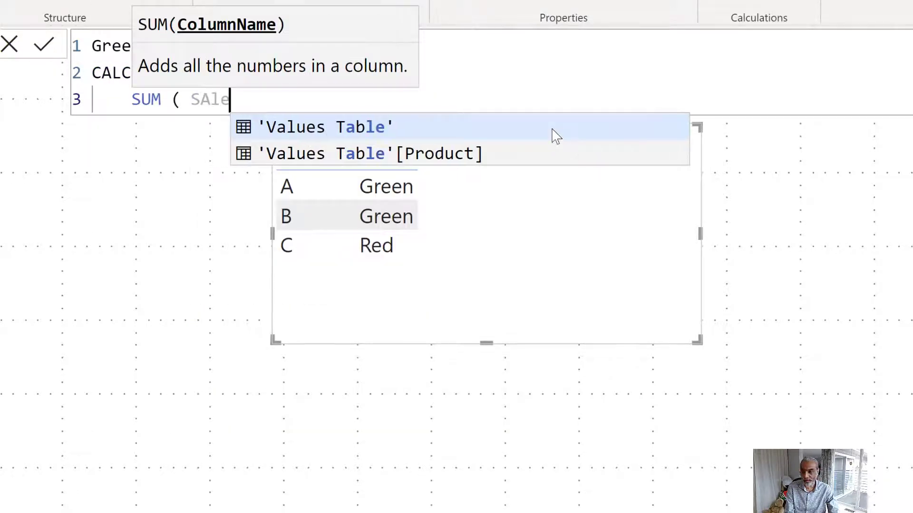
key("BackSpace")
key("BackSpace")
key("BackSpace")
key("BackSpace")
type("Amoun")
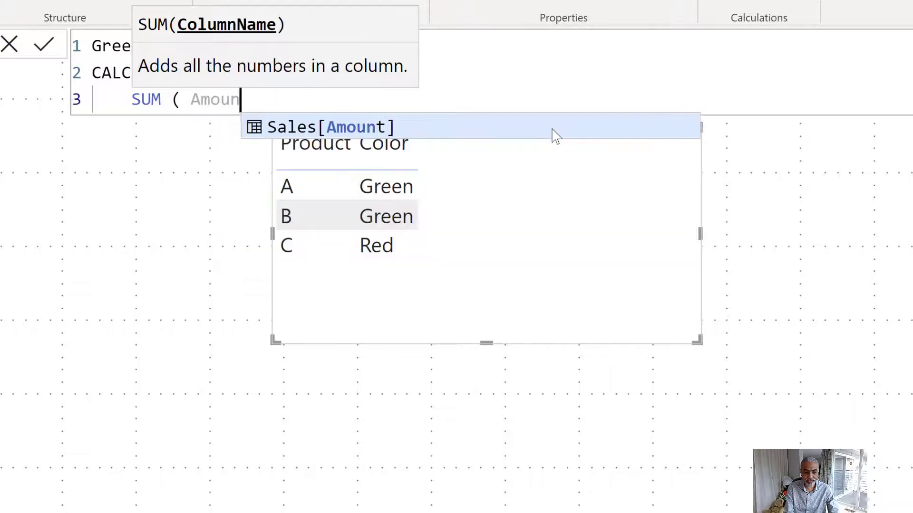
key("Tab")
type("),")
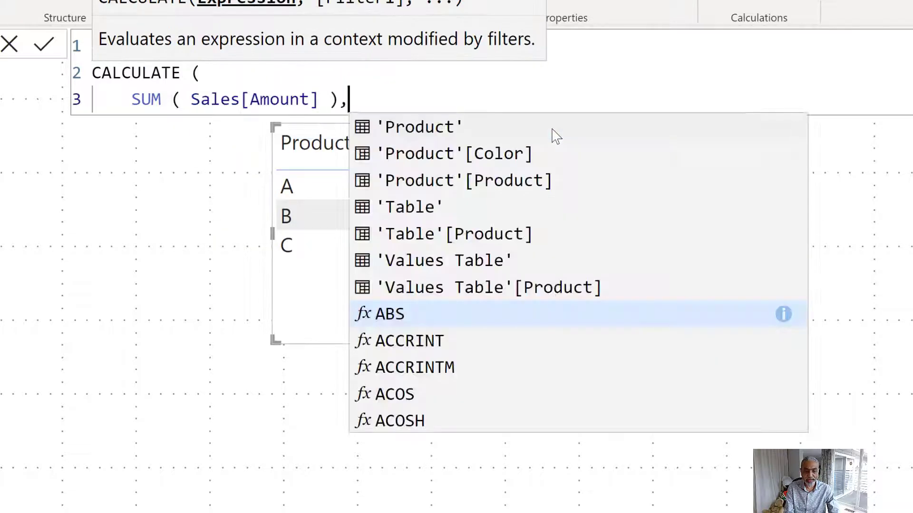
Add the filter 'Product'[Color] = "Green" on a new line and close the CALCULATE function.
key("shift+Return")
key("Escape")
type("Color")
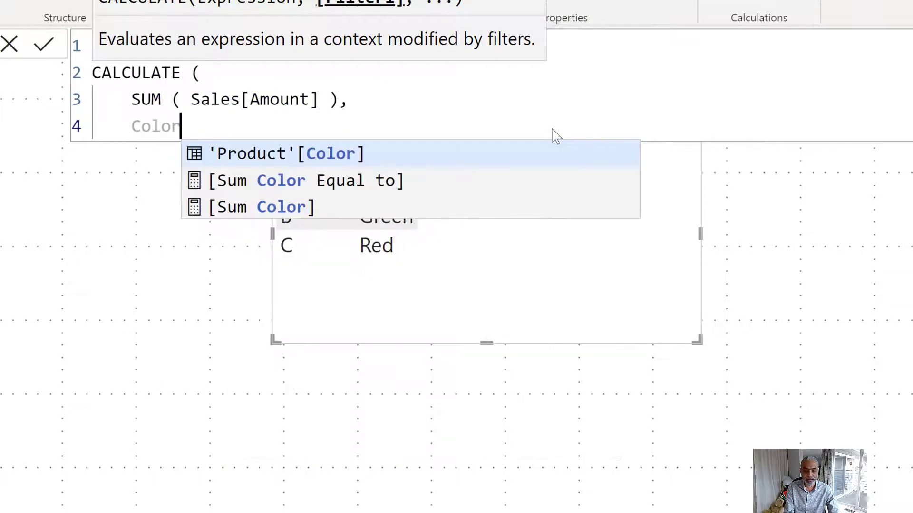
key("Tab")
type("= \"Green\"")
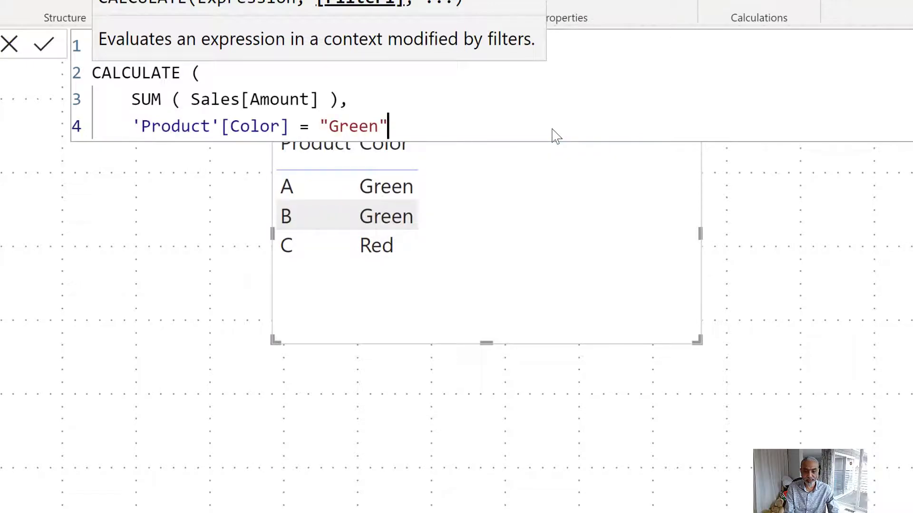
key("shift+Return")
type(")")
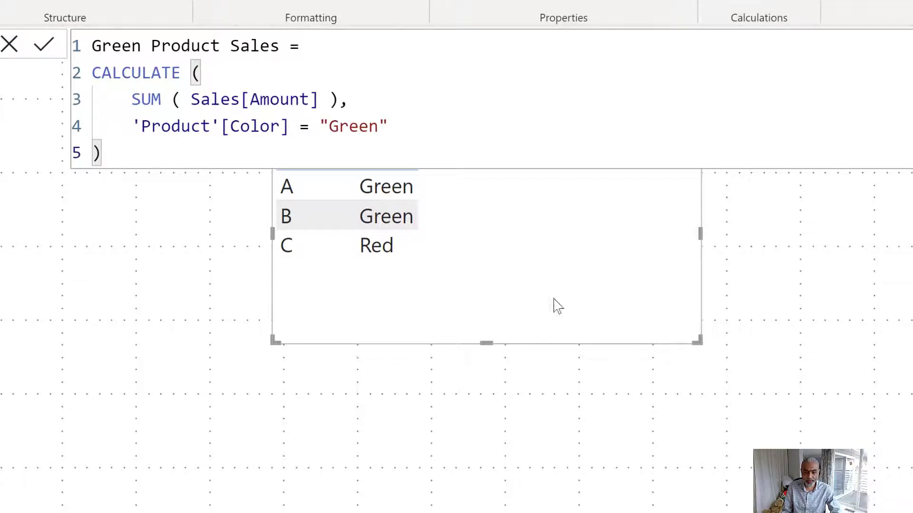
Move the table visual below the measure's formula and have it show only Color and Green Product Sales.
left_click_drag(603, 318, 533, 463)
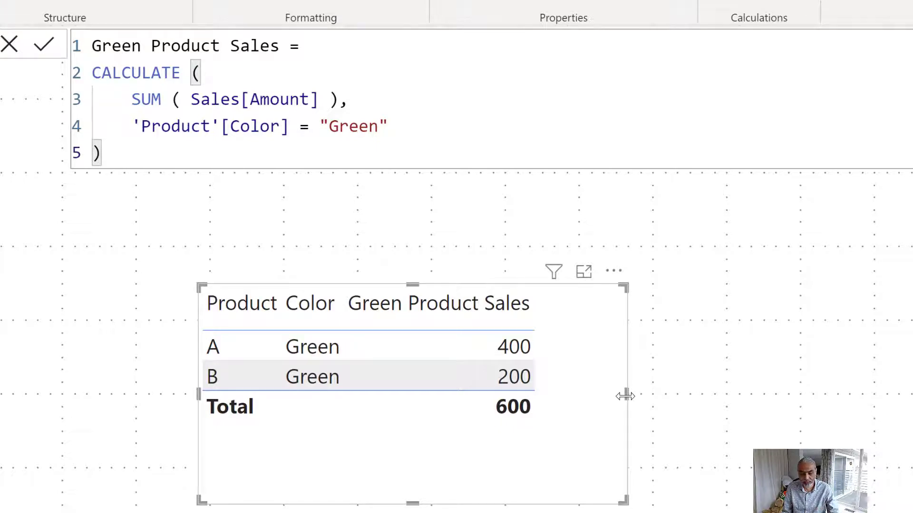
left_click_drag(626, 396, 437, 485)
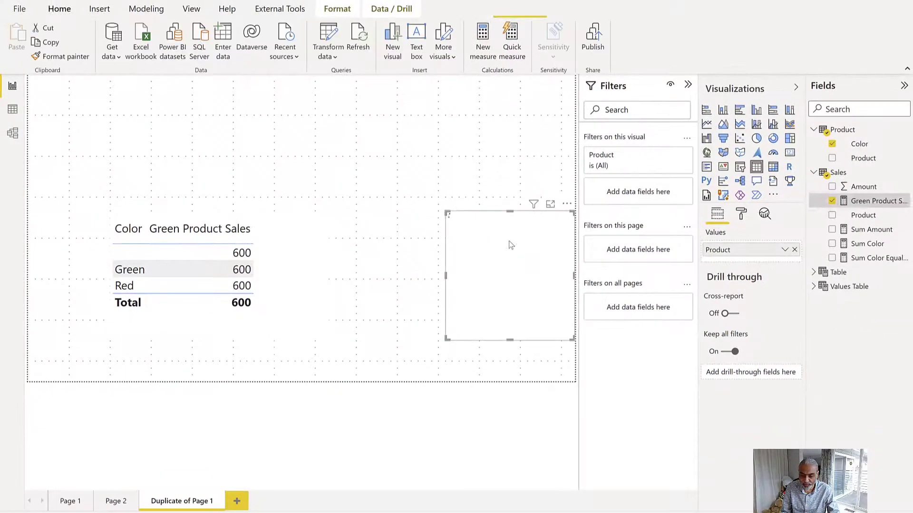
Delete the Product-only visual and duplicate the Color and Green Product Sales table, placing the copy beside the original.
left_click_drag(479, 234, 513, 233)
key("Delete")
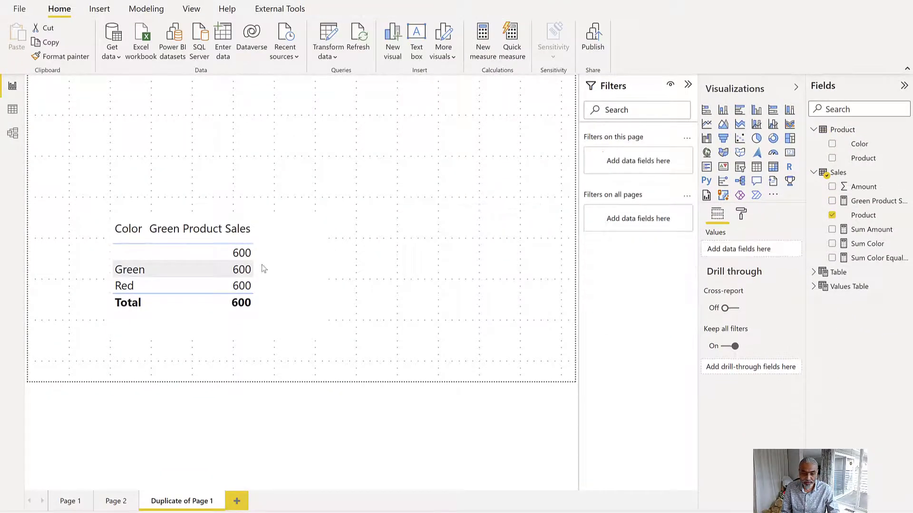
left_click(278, 267)
key("ctrl+c")
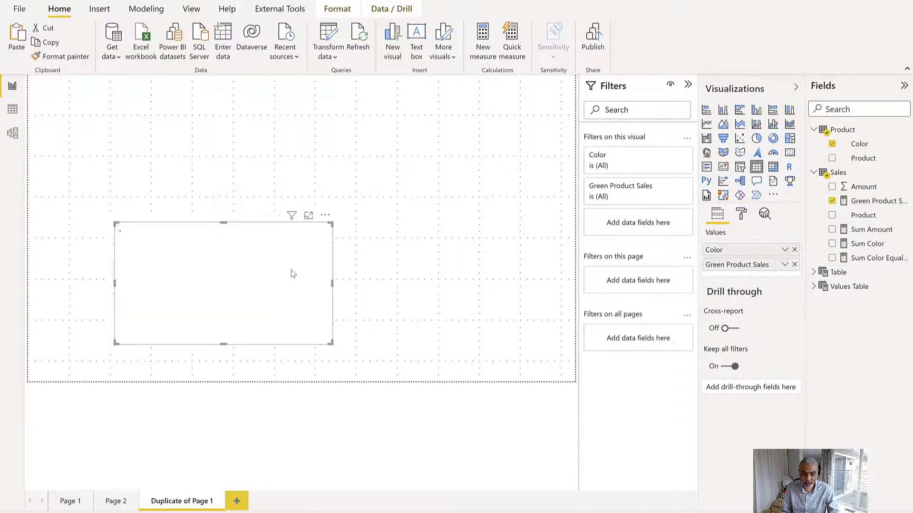
key("ctrl+v")
left_click_drag(509, 269, 540, 273)
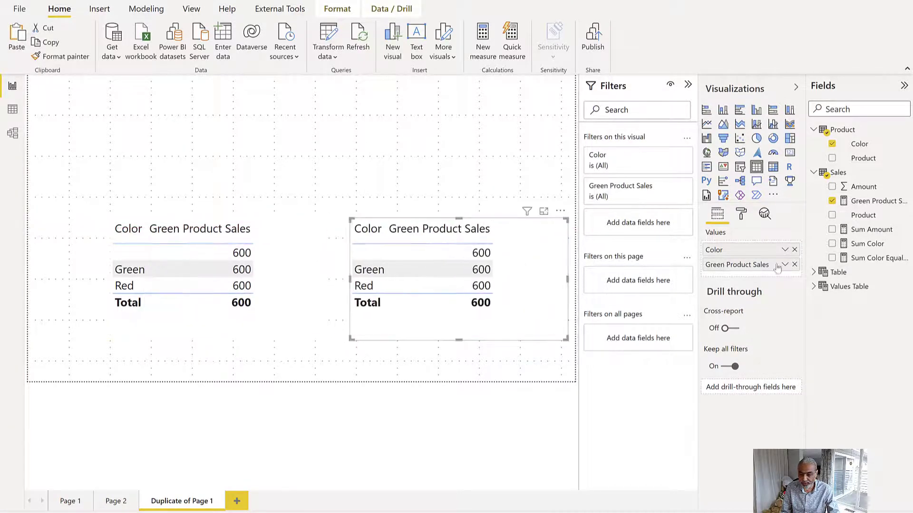
Replace the fields of the duplicated table with Product and Amount from the Sales table.
left_click(794, 264)
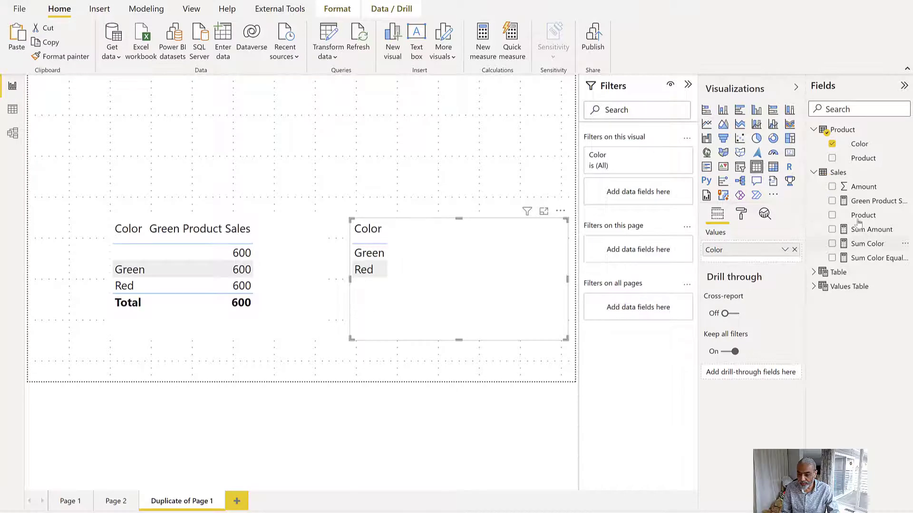
left_click_drag(863, 216, 744, 246)
left_click(794, 265)
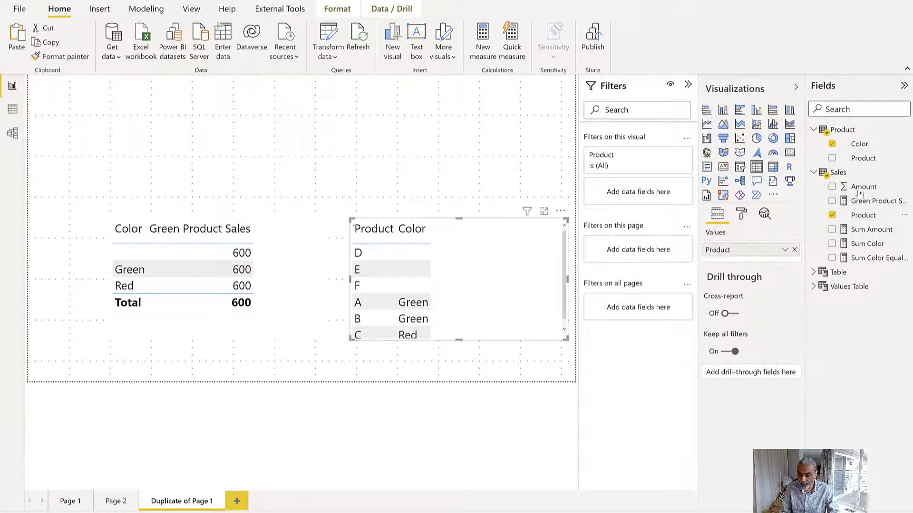
left_click_drag(864, 186, 766, 256)
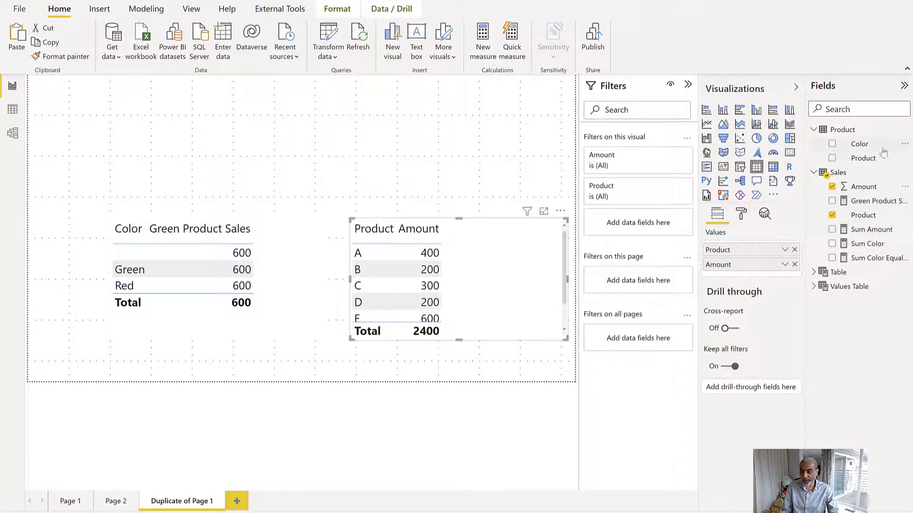
Try the Product table's Product field in the Color and Green Product Sales table, and remove it again.
left_click_drag(863, 158, 746, 261)
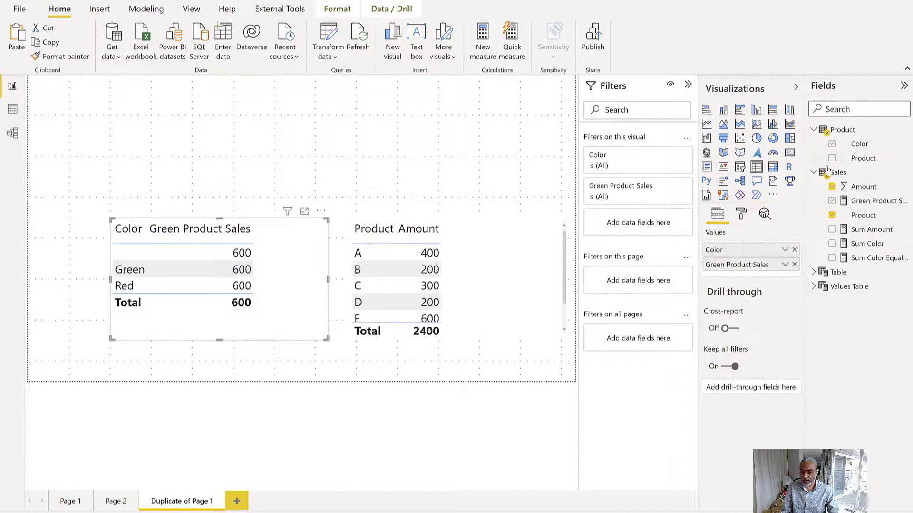
left_click_drag(863, 158, 742, 244)
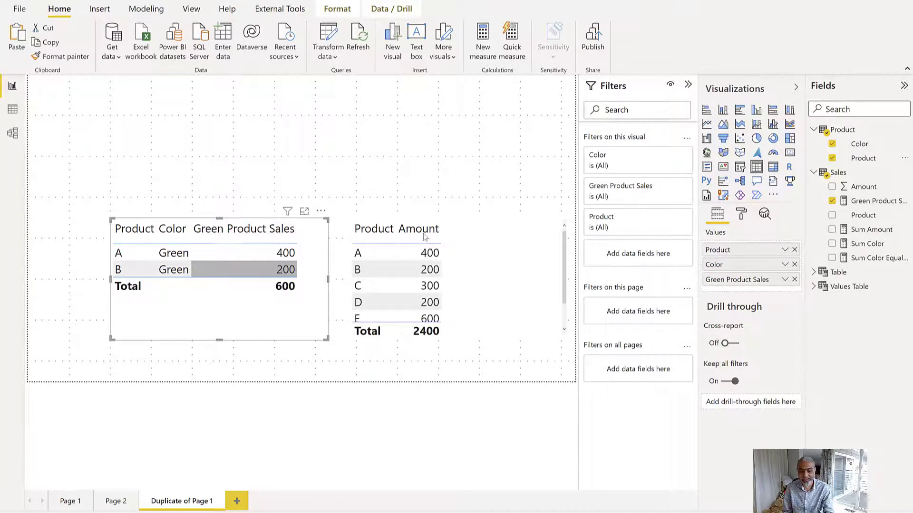
left_click(794, 250)
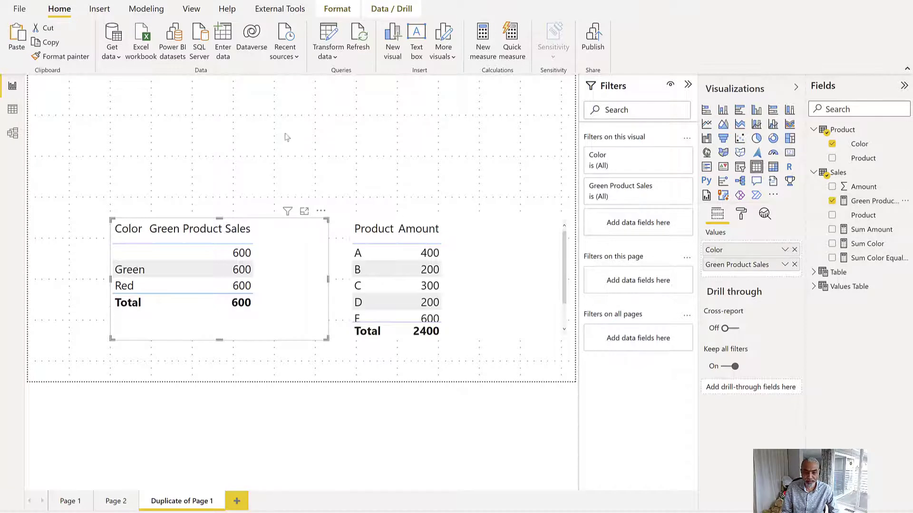
Open the Green Product Sales measure's full formula and comment out the 'Product'[Color] = "Green" line.
left_click(838, 172)
left_click(874, 201)
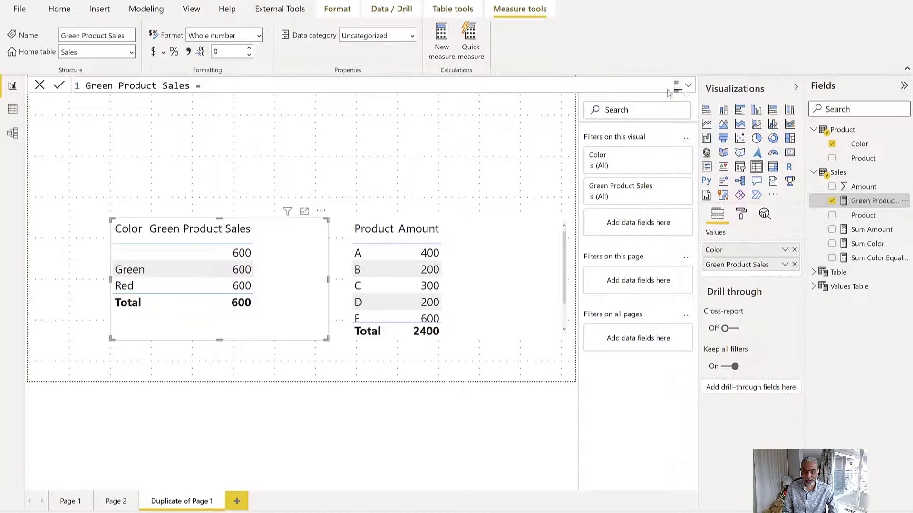
left_click(688, 86)
left_click(105, 128)
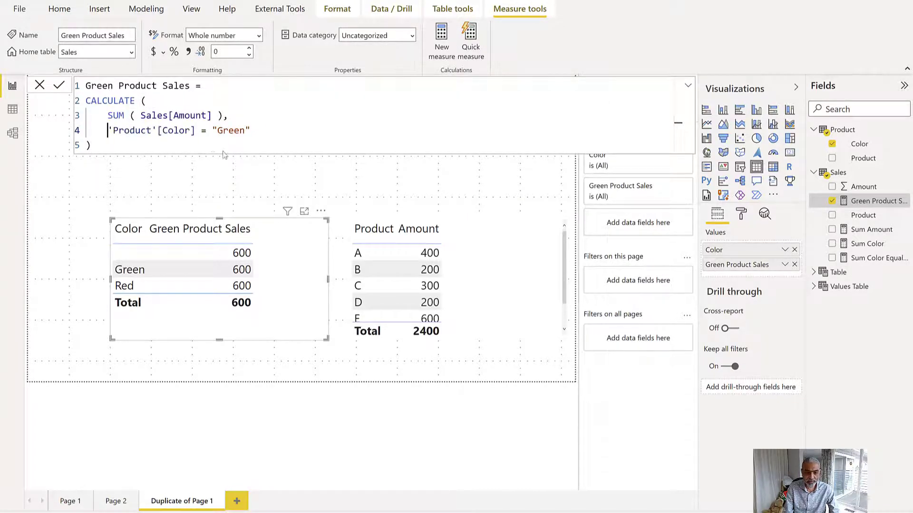
type("//")
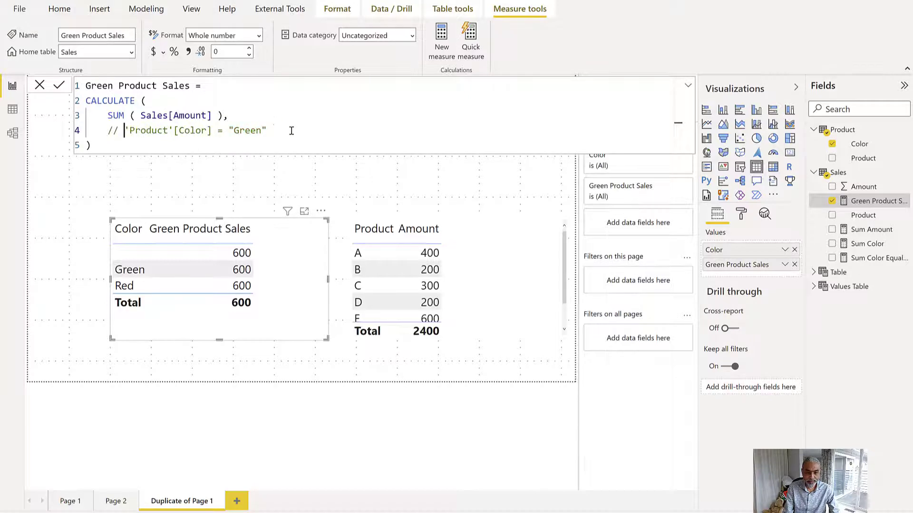
Below the commented line, start a FILTER function with ALLSELECTED ('Product'[Color] ) as its table argument.
key("End")
key("Return")
type("FILTER ")
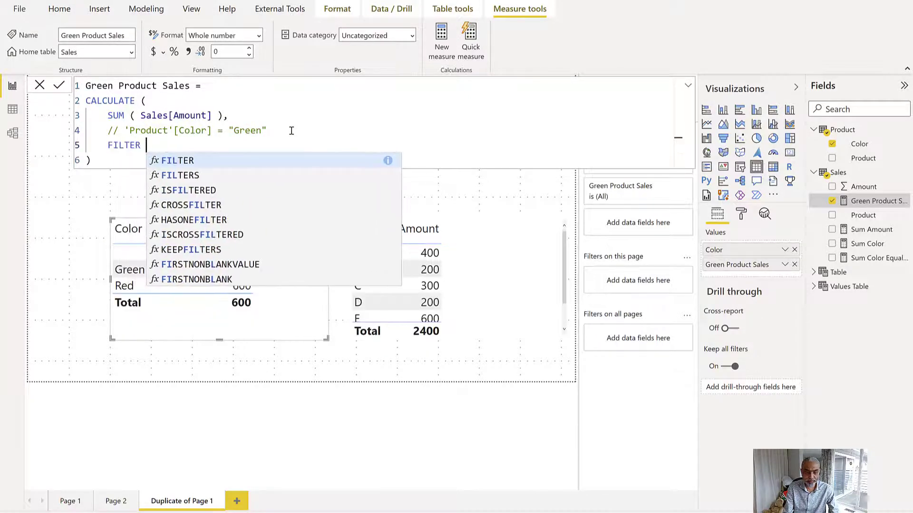
type("(")
key("shift+Return")
type("ALLSELECTE")
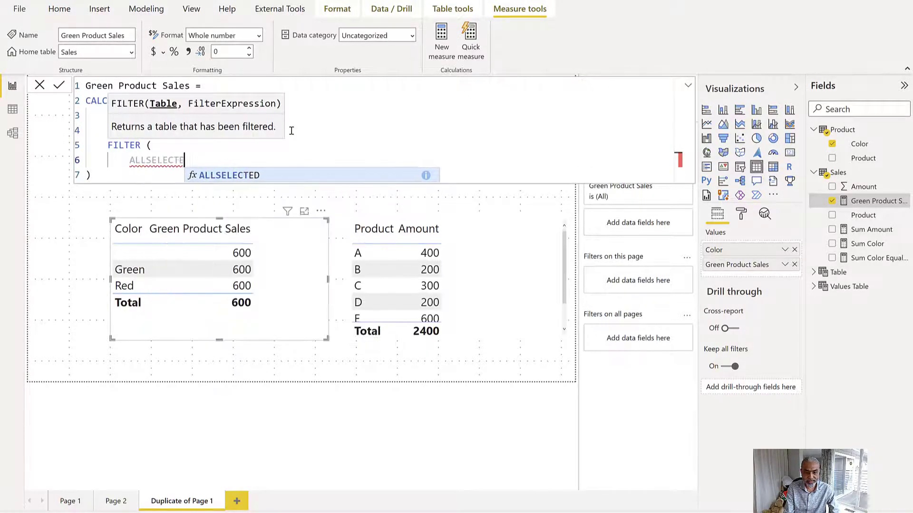
type("D ('Produ")
key("Down")
key("Tab")
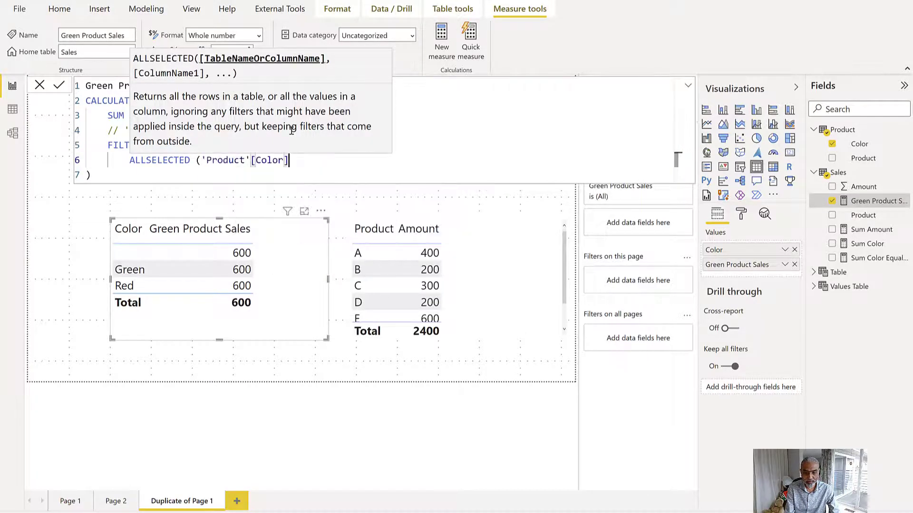
type("),")
key("shift+Return")
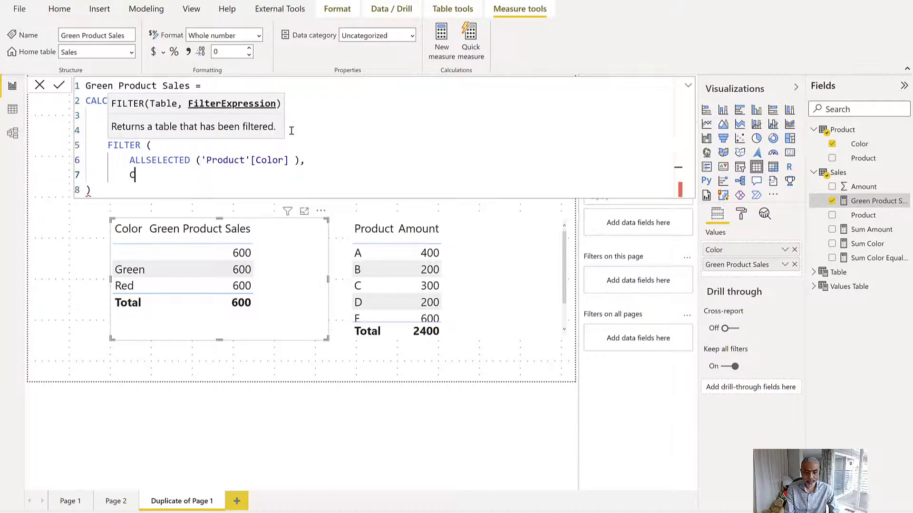
Add the condition 'Product'[Color] = "Green" to the FILTER function and close it on its own line.
type("Color")
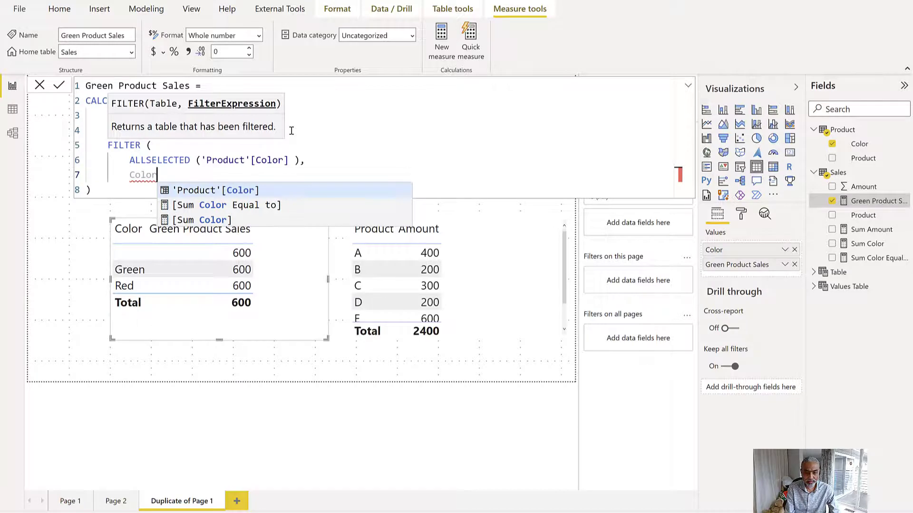
key("Tab")
type("= \"Gr")
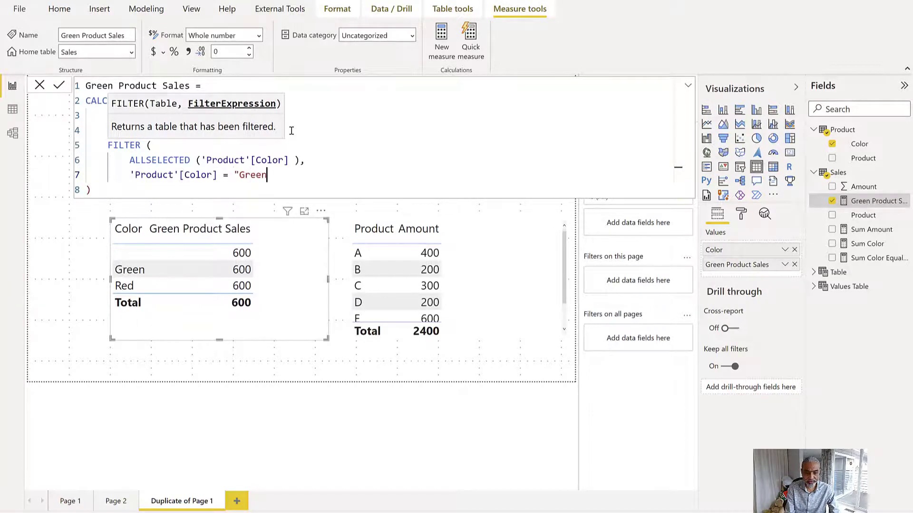
type("een\"")
key("shift+Return")
type(")")
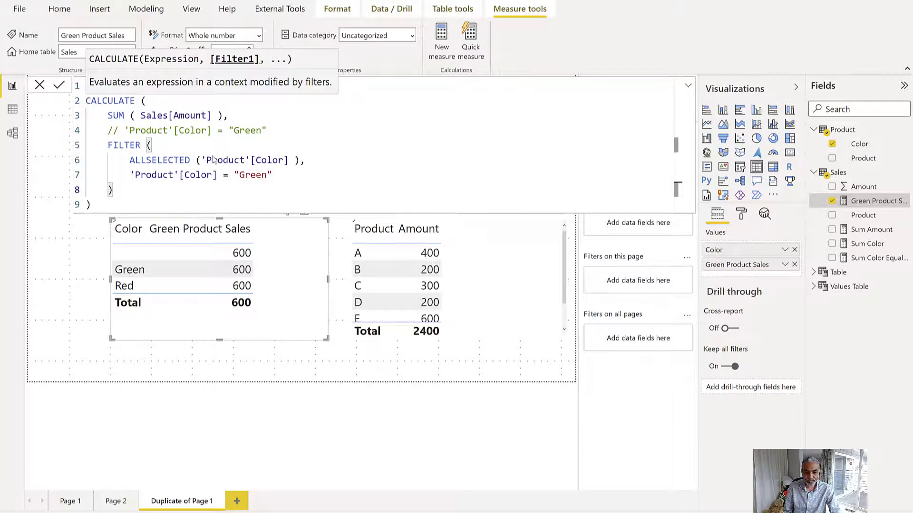
key("Down")
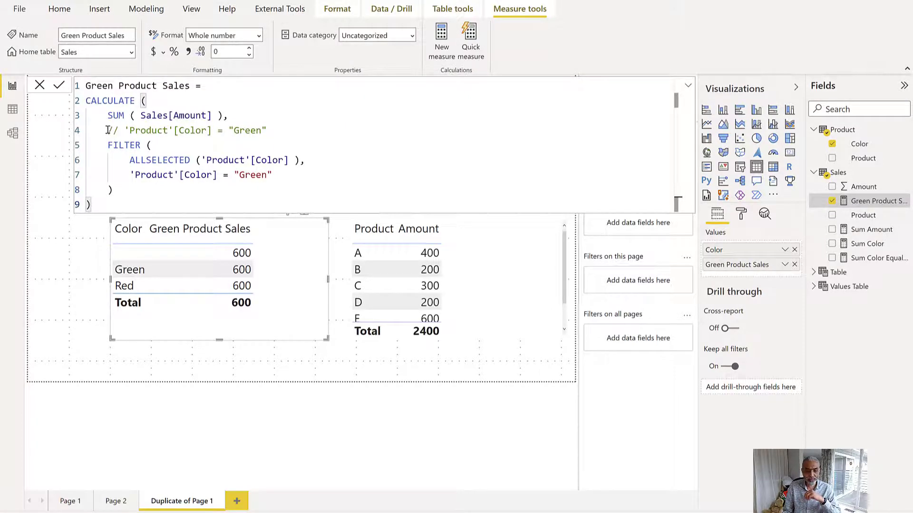
Compare the commented-out Color filter with the FILTER and ALLSELECTED expression in the measure.
left_click_drag(109, 130, 284, 135)
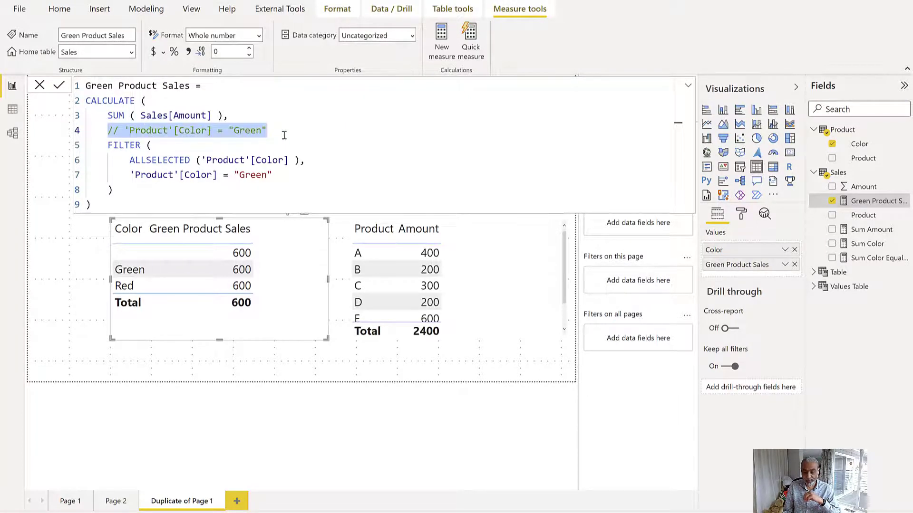
left_click_drag(109, 149, 151, 191)
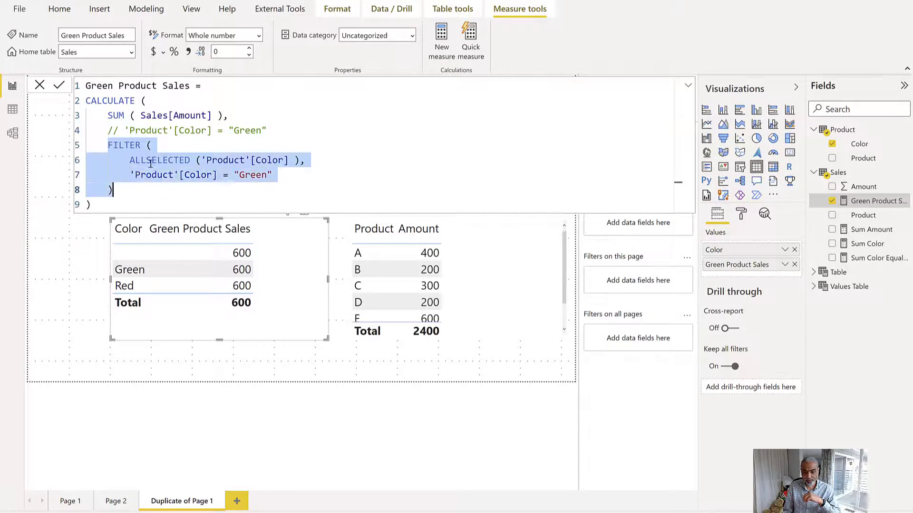
left_click(152, 163)
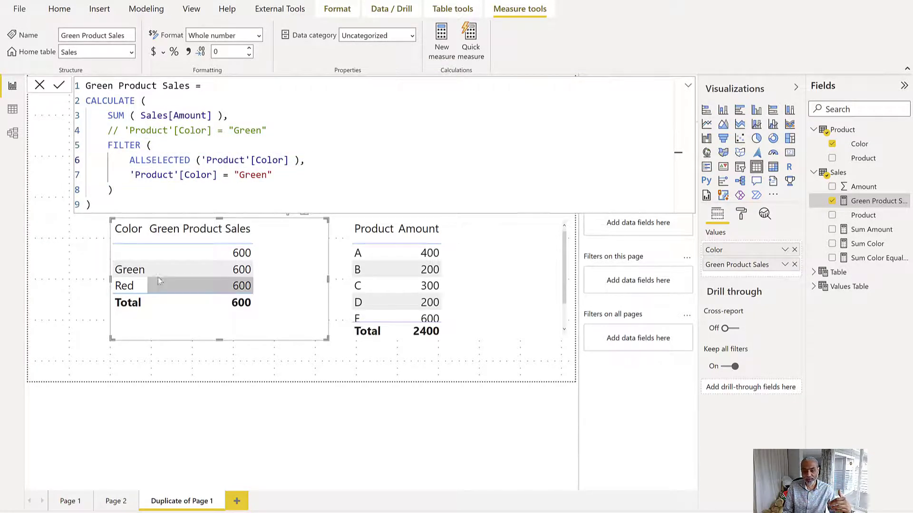
left_click_drag(182, 176, 267, 176)
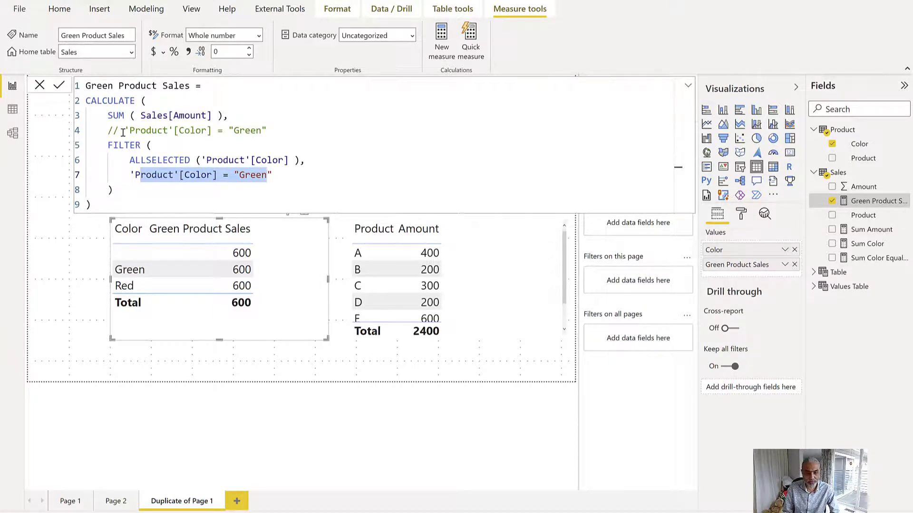
Wrap the FILTER expression in KEEPFILTERS, with its opening above FILTER and its closing parenthesis on a new line.
left_click(324, 130)
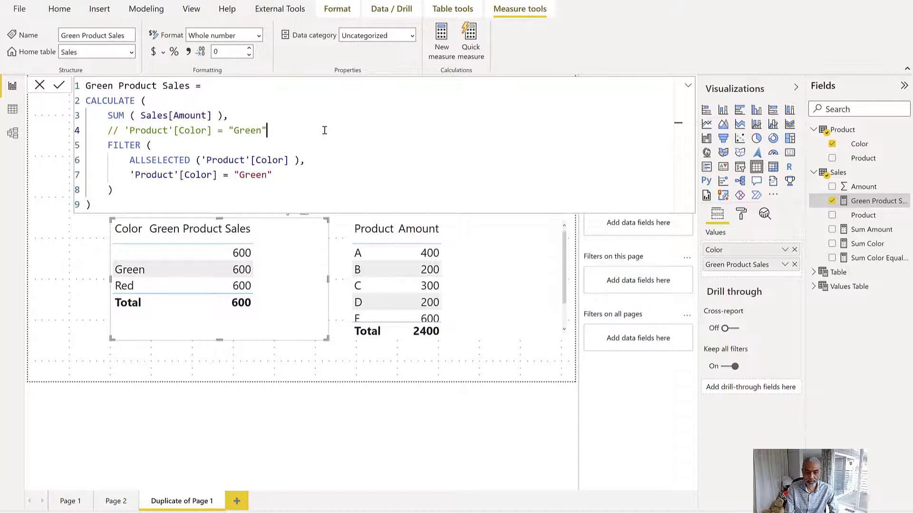
key("Return")
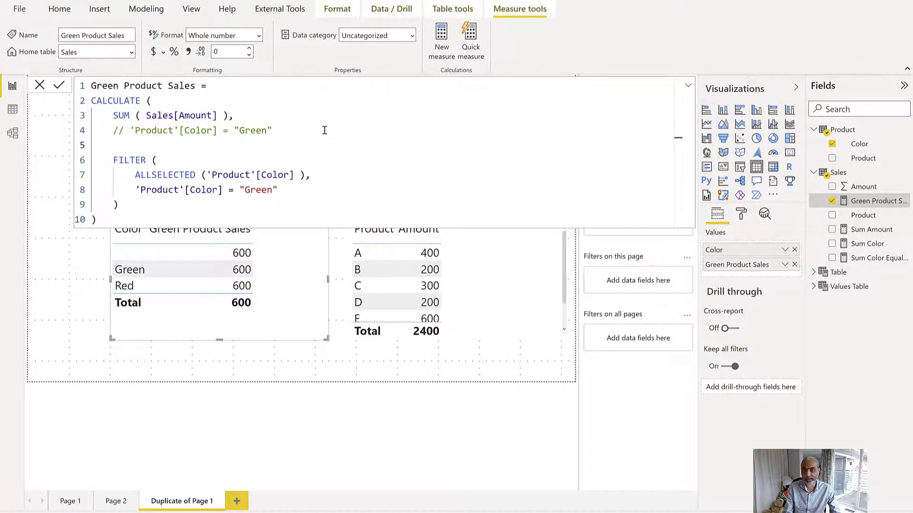
type("KEEPFILTE")
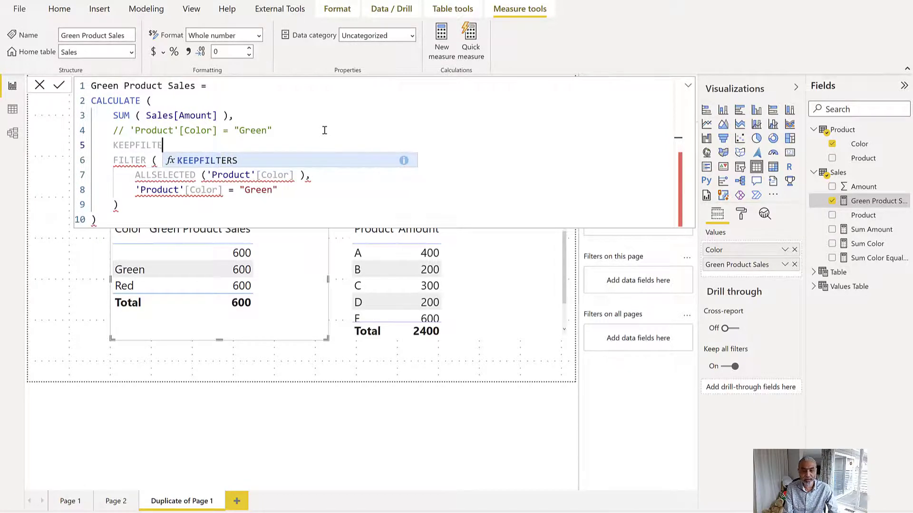
type("RS (")
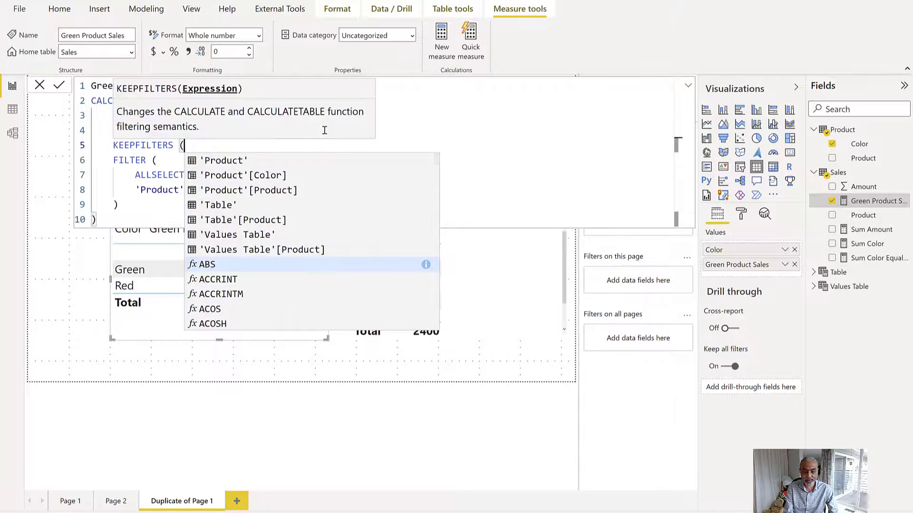
key("Escape")
key("Down")
key("Down")
key("Down")
key("Down")
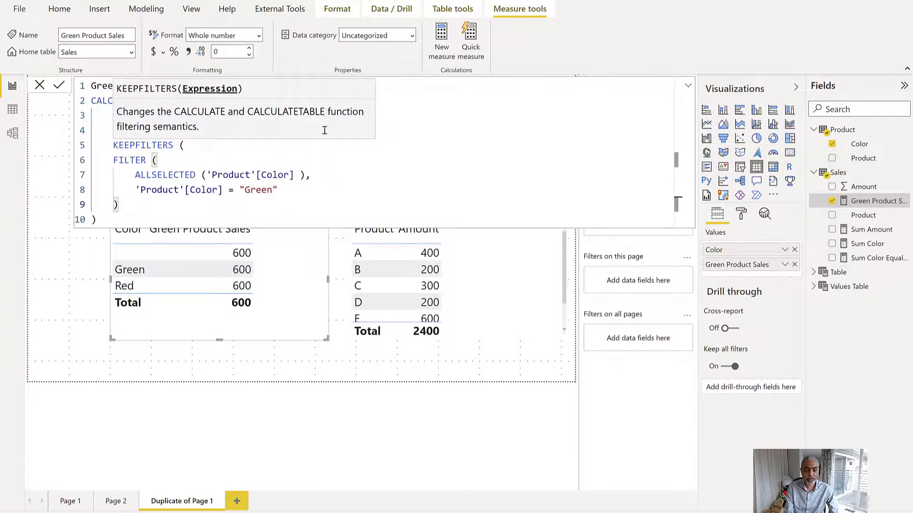
key("Return")
type(")")
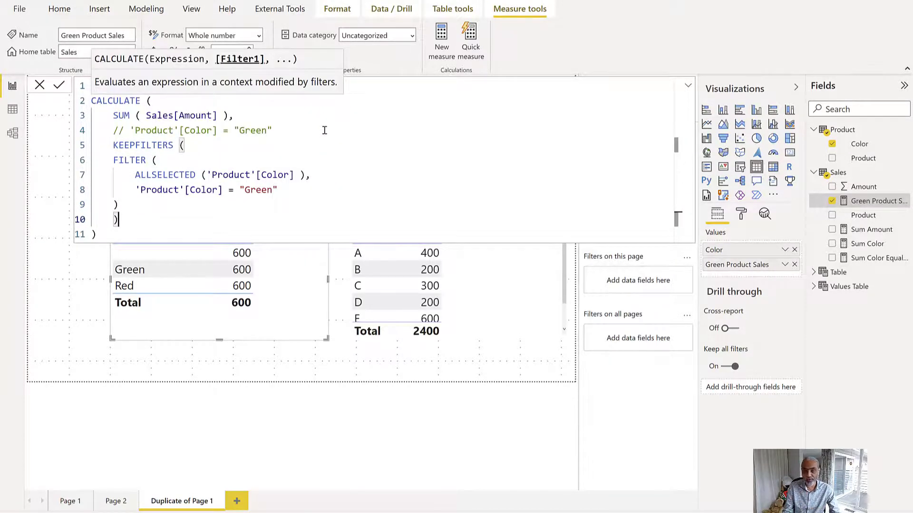
Indent the FILTER block inside KEEPFILTERS and commit the Green Product Sales measure.
left_click_drag(123, 208, 92, 161)
key("Tab")
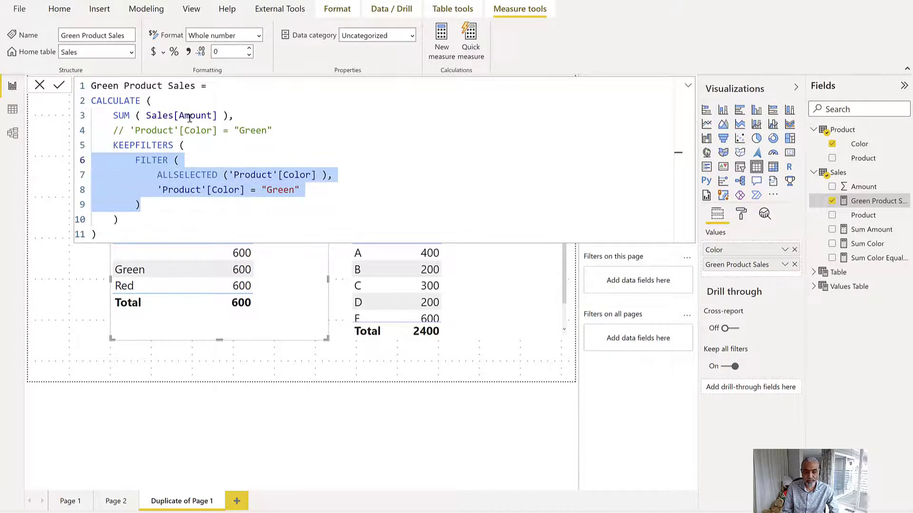
left_click(59, 86)
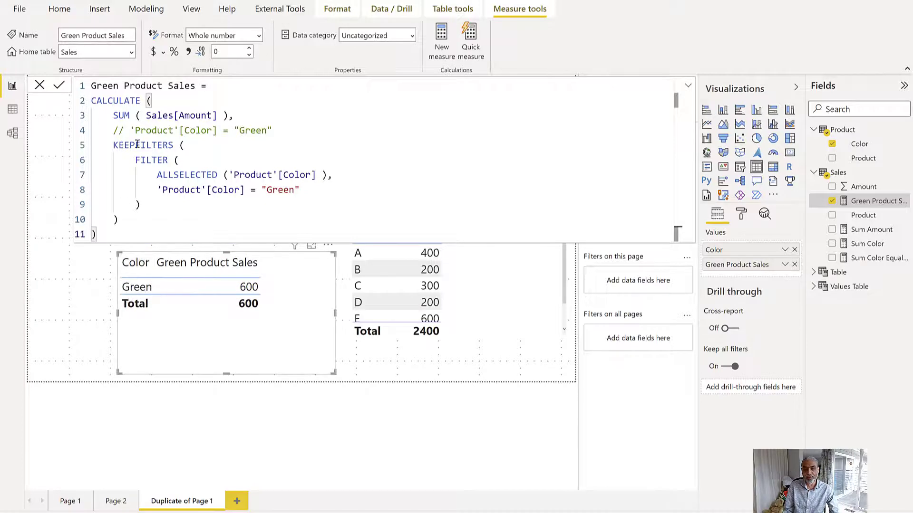
left_click_drag(119, 145, 157, 145)
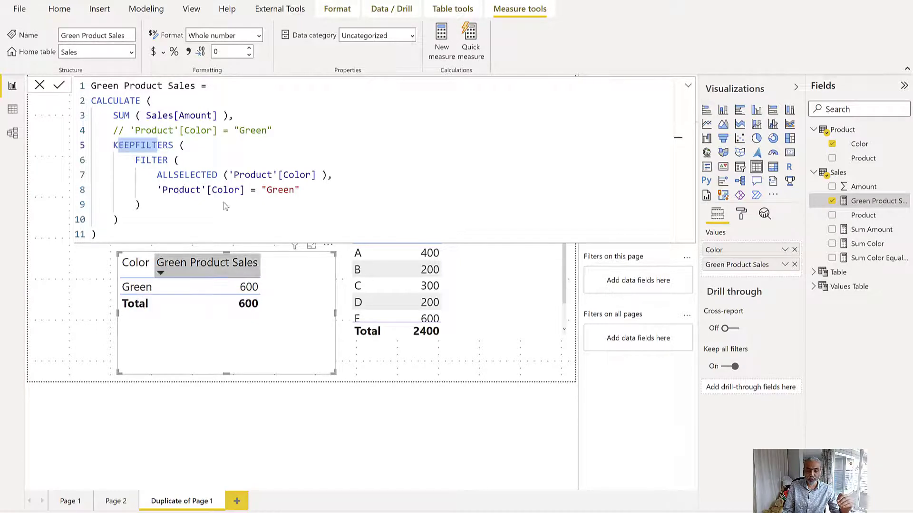
Delete the FILTER block with its closing parenthesis from Green Product Sales and uncomment the 'Product'[Color] = "Green" condition.
left_click(216, 145)
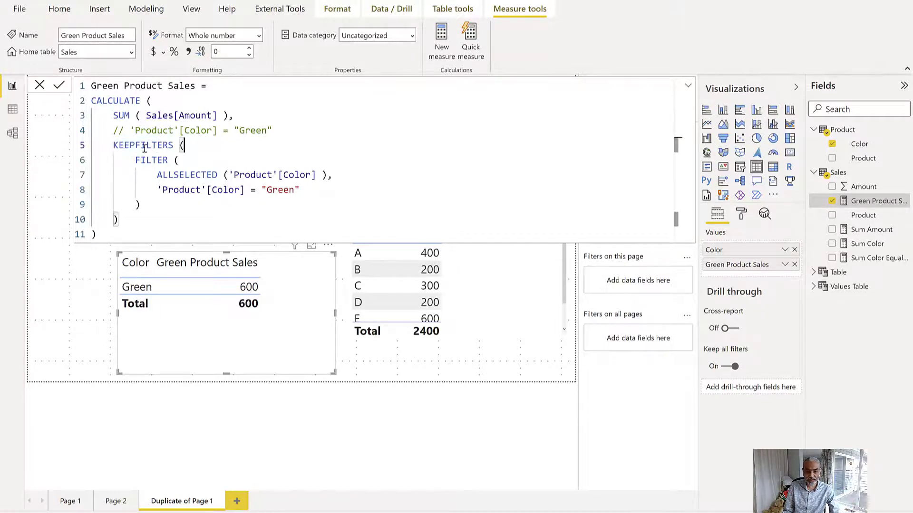
left_click_drag(140, 216, 75, 164)
key("BackSpace")
left_click(125, 130)
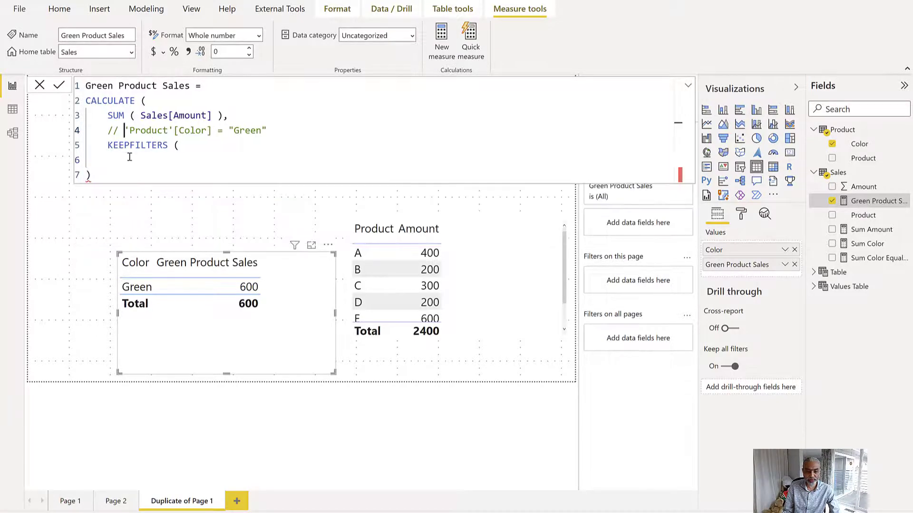
key("BackSpace")
key("BackSpace")
key("BackSpace")
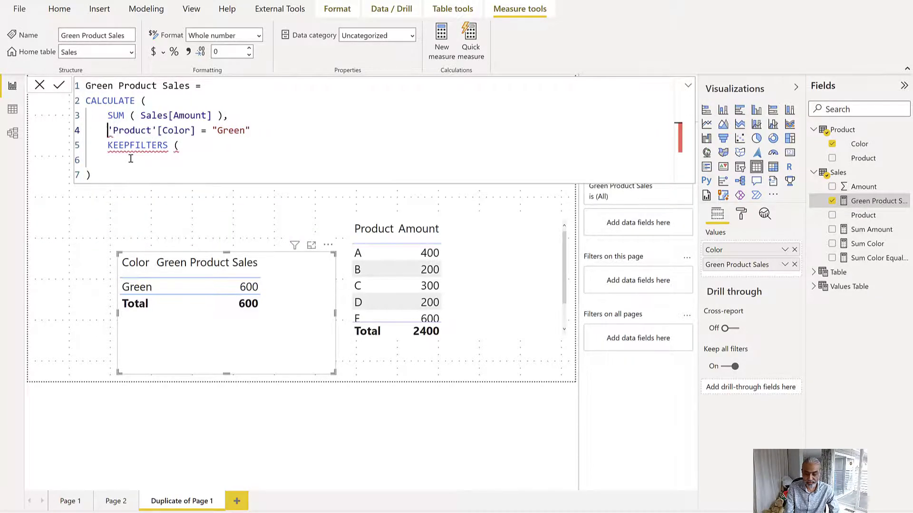
Wrap the 'Product'[Color] = "Green" condition in KEEPFILTERS on a single line.
type("KE")
key("Tab")
type("(")
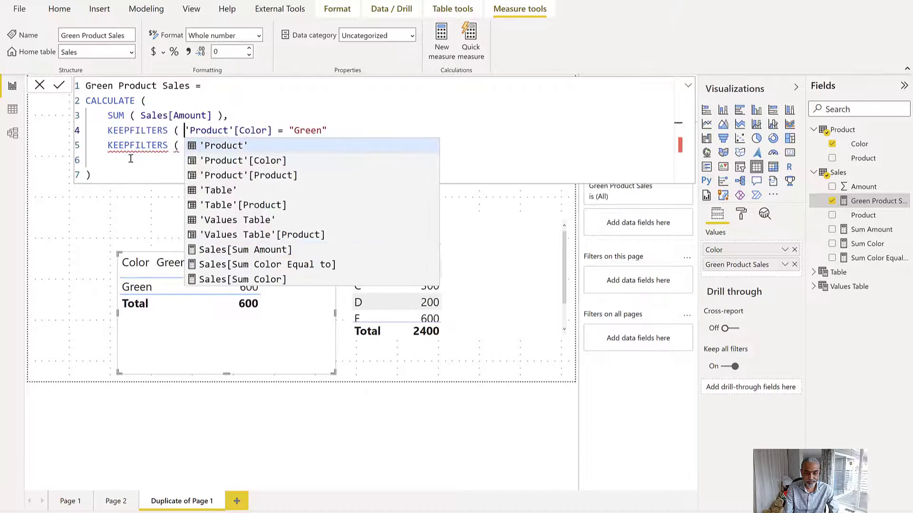
key("Escape")
key("End")
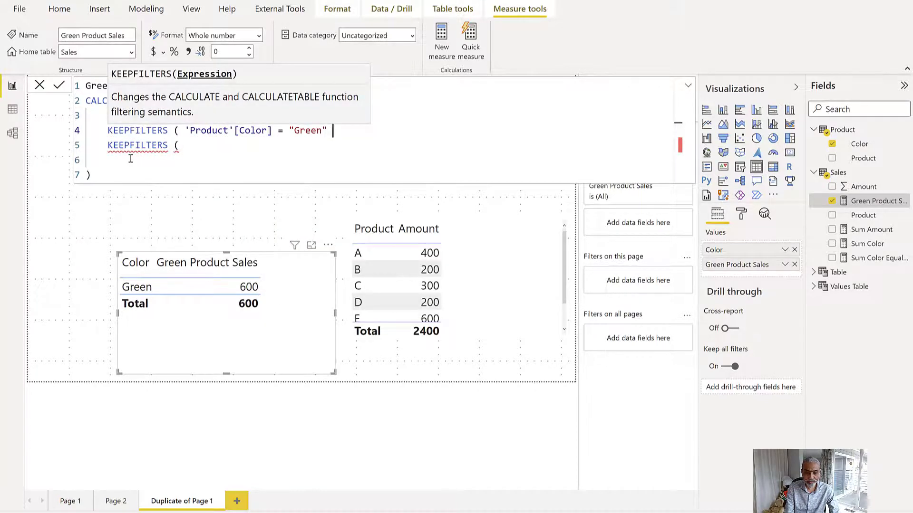
type(")")
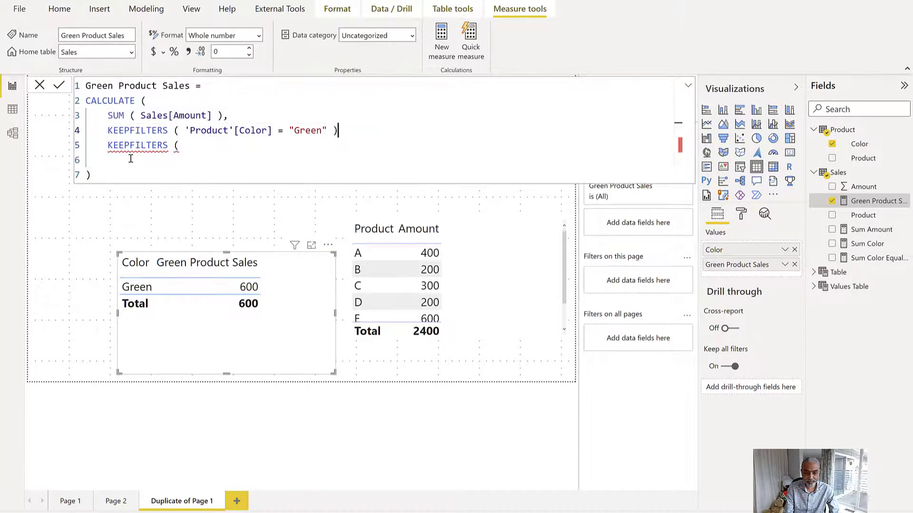
Remove the leftover KEEPFILTERS line from the measure and reduce the height of the Color table.
key("Down")
key("shift+Home")
key("BackSpace")
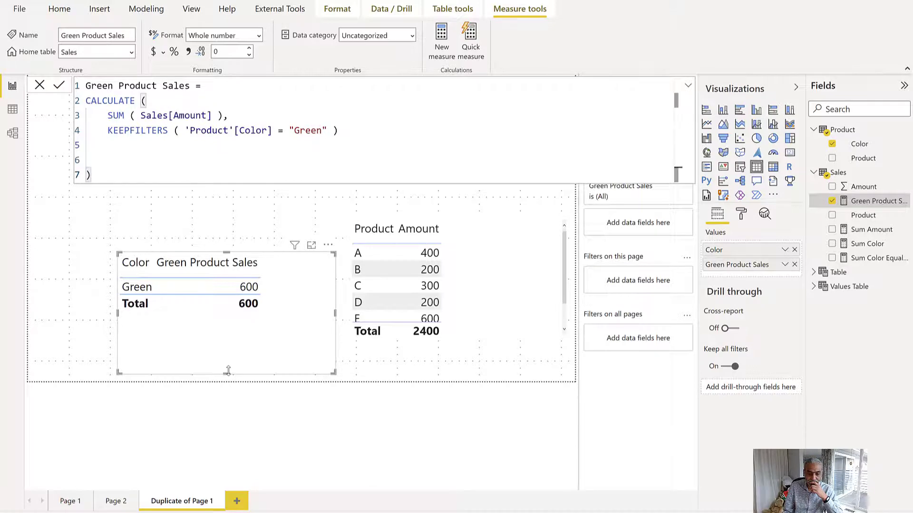
left_click_drag(226, 374, 226, 339)
Put KEEPFILTERS on its own commented-out line, commit the measure, and lengthen the Color table to fit its rows.
left_click(174, 131)
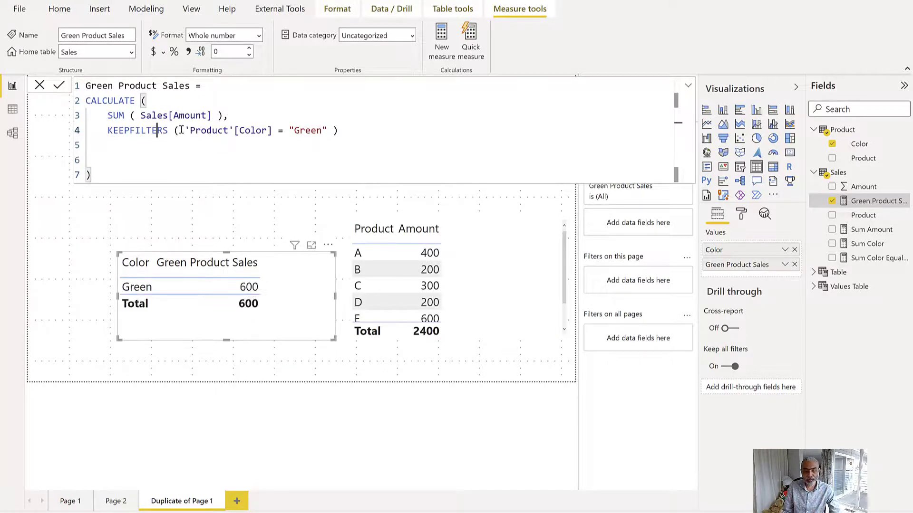
key("Return")
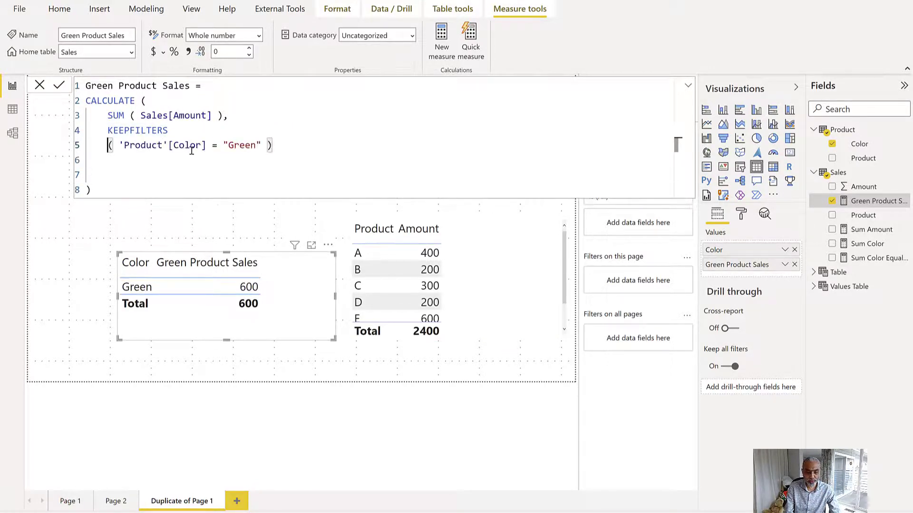
key("Up")
type("//")
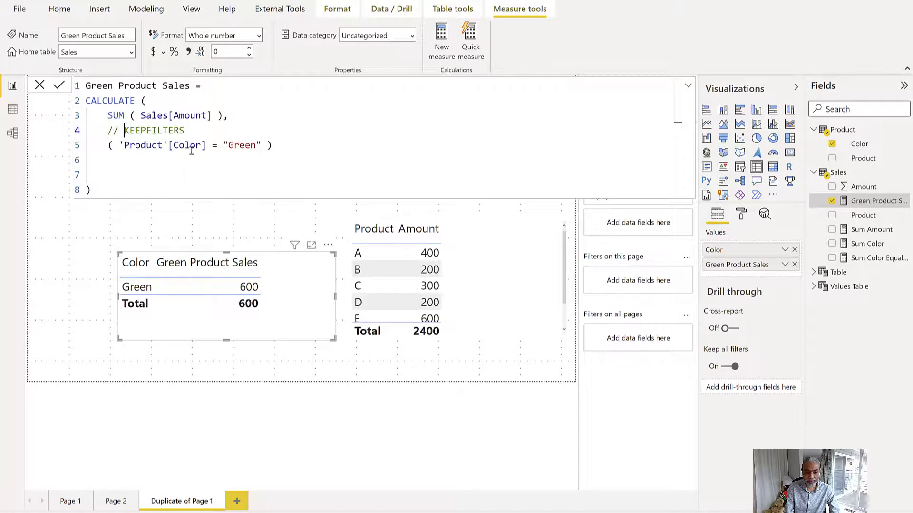
left_click(59, 85)
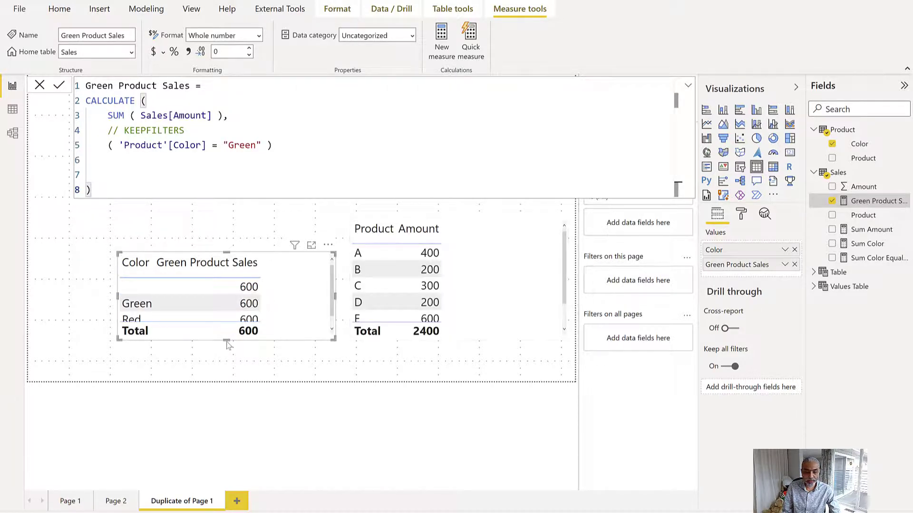
left_click(227, 343)
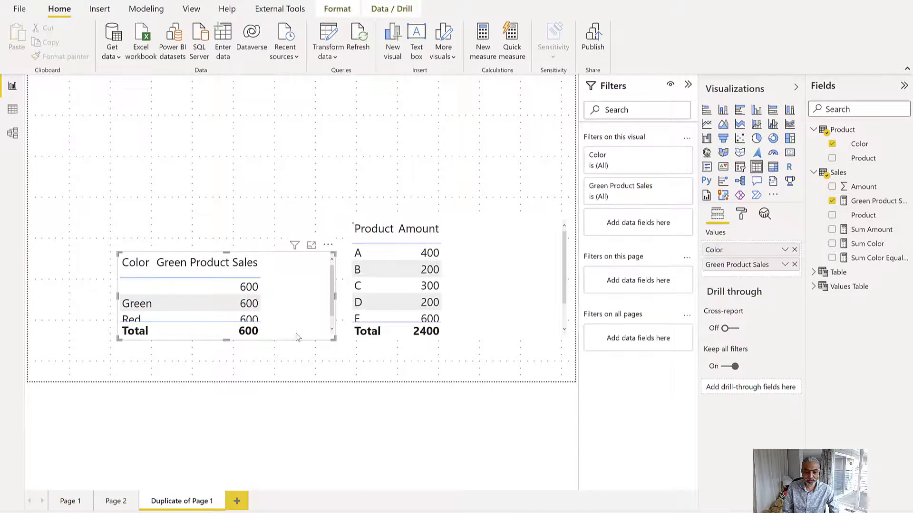
left_click_drag(227, 341, 230, 359)
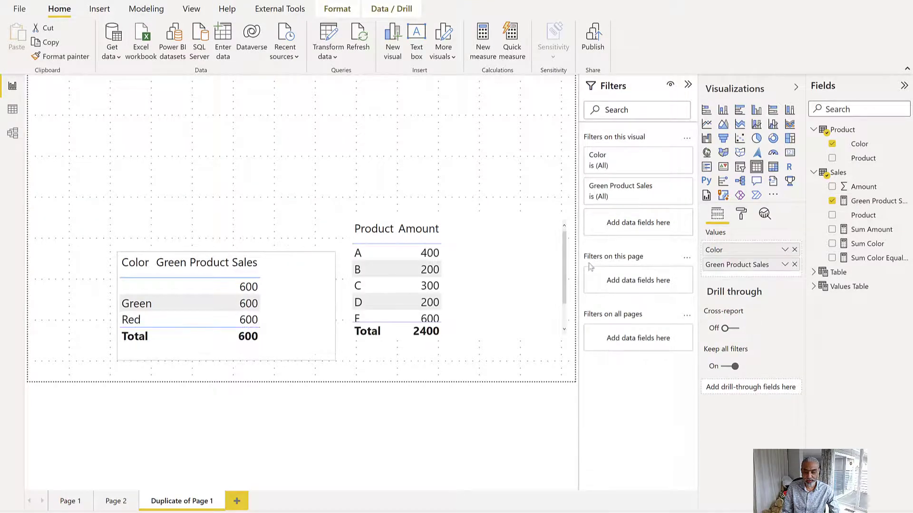
Replace Color with the Product field in the Green Product Sales table to compare results by product, and put Color back.
left_click(794, 251)
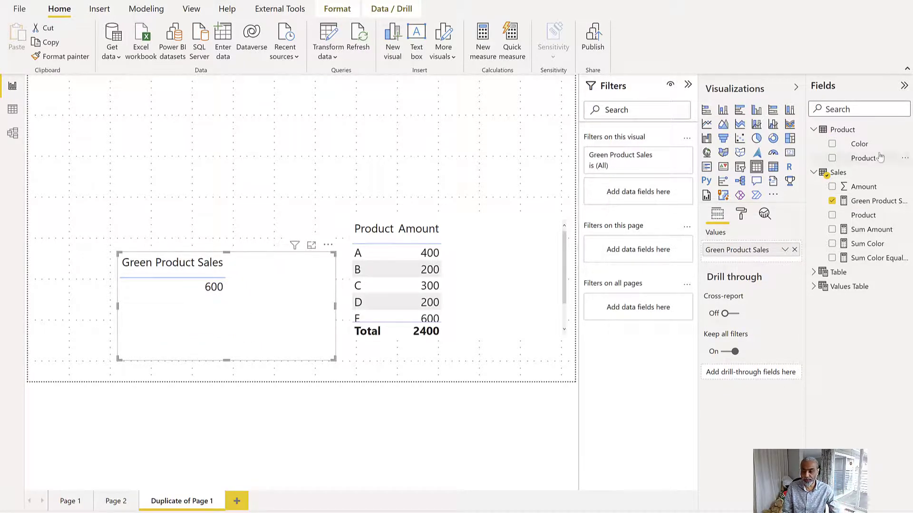
left_click_drag(849, 160, 736, 248)
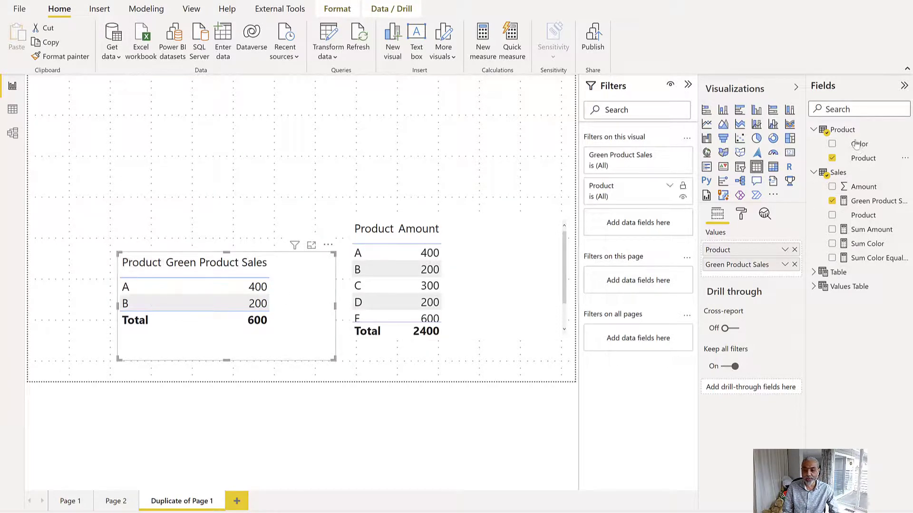
left_click_drag(864, 145, 77, 255)
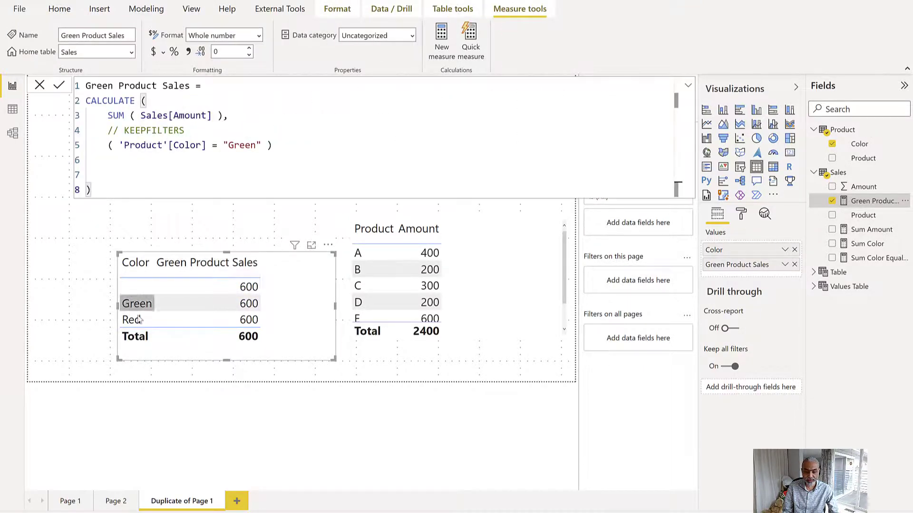
Uncomment KEEPFILTERS in Green Product Sales and commit the measure.
left_click_drag(118, 132, 109, 131)
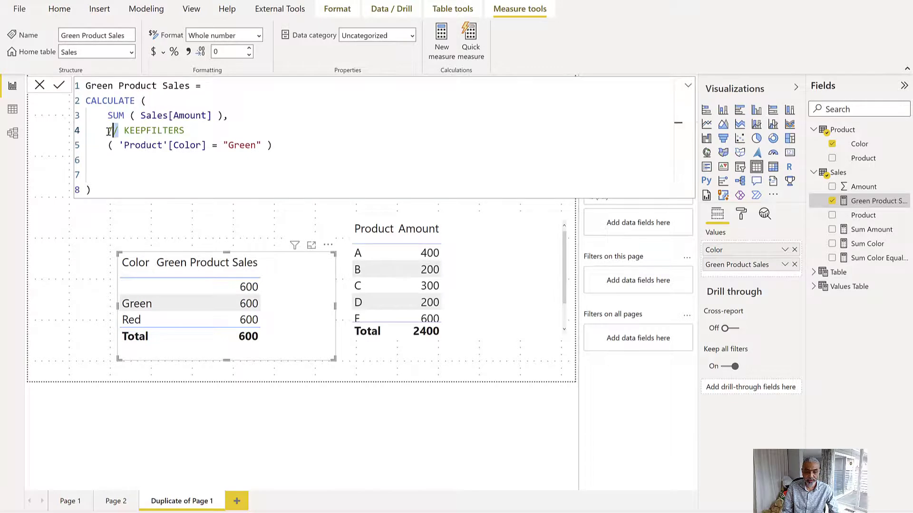
key("Delete")
left_click(59, 87)
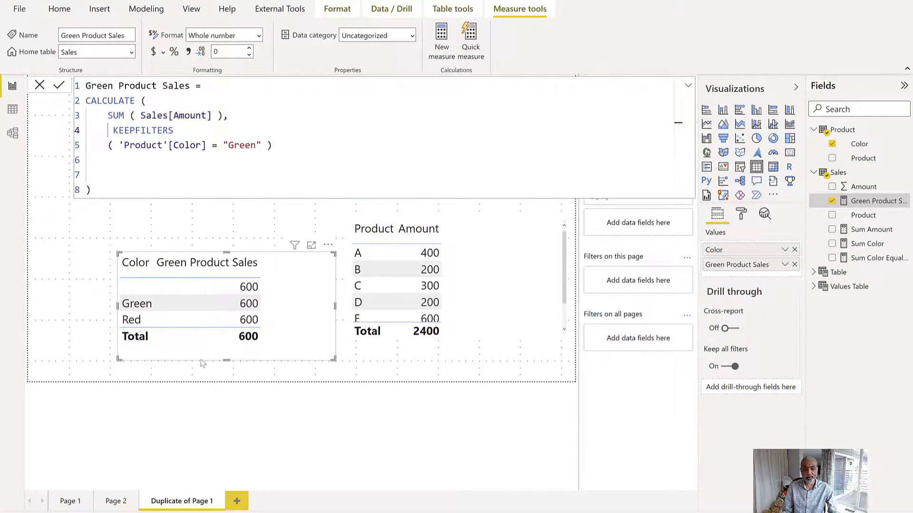